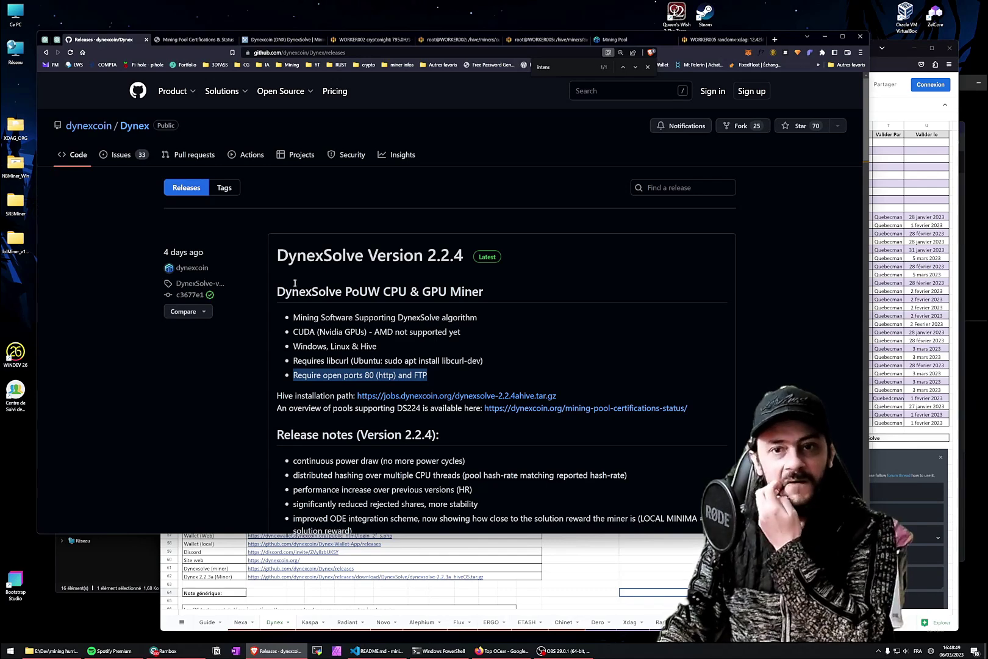
- Review the Dynex mining pool certifications page and the Dynexcoin pool statistics on MiningPoolStats
click(199, 39)
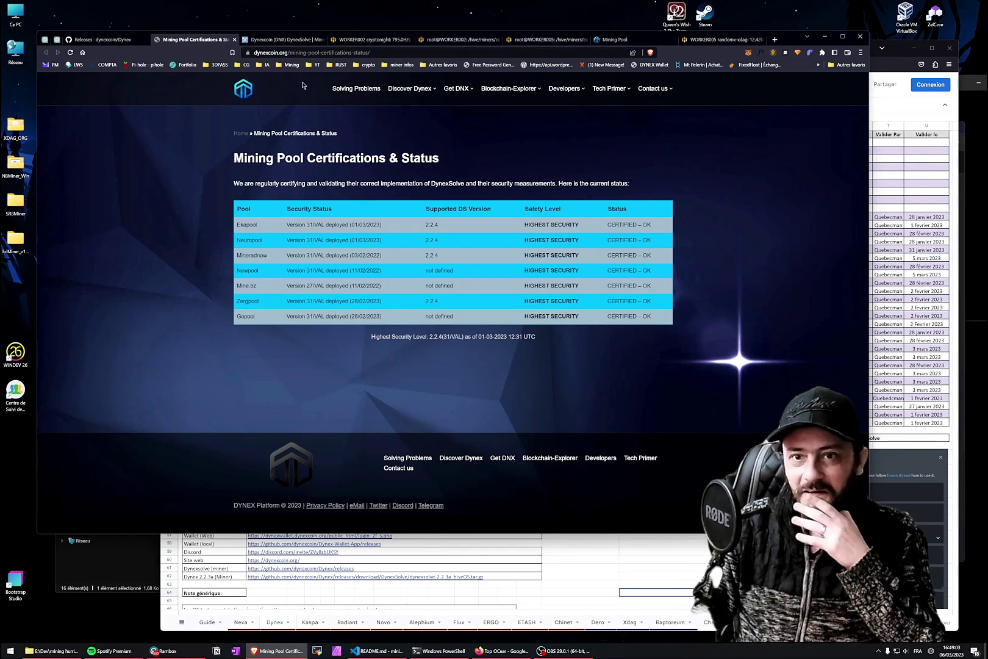
click(289, 41)
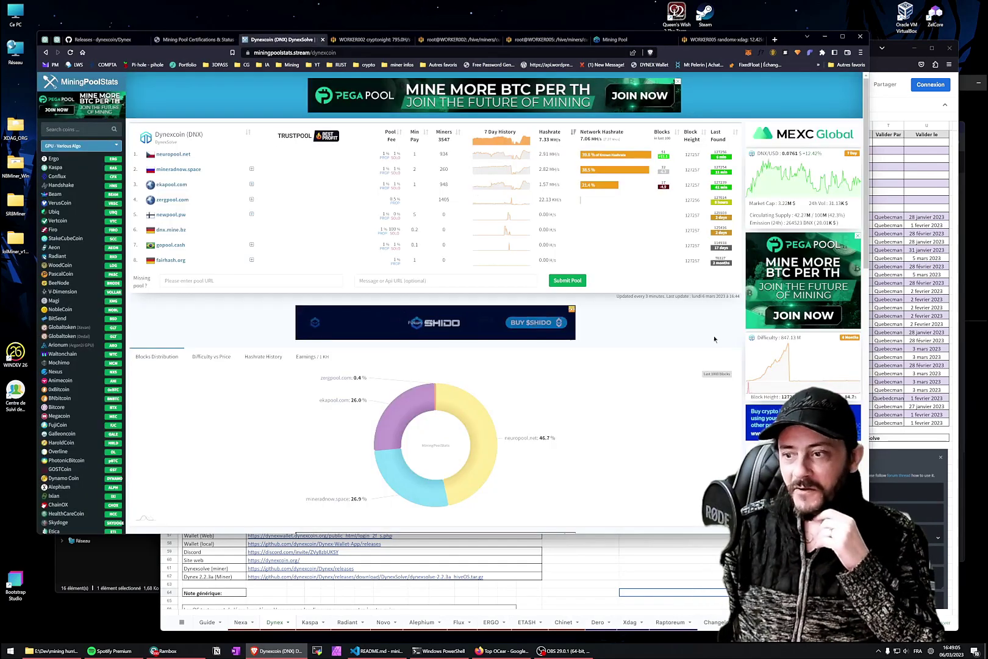
mouse_move(813, 377)
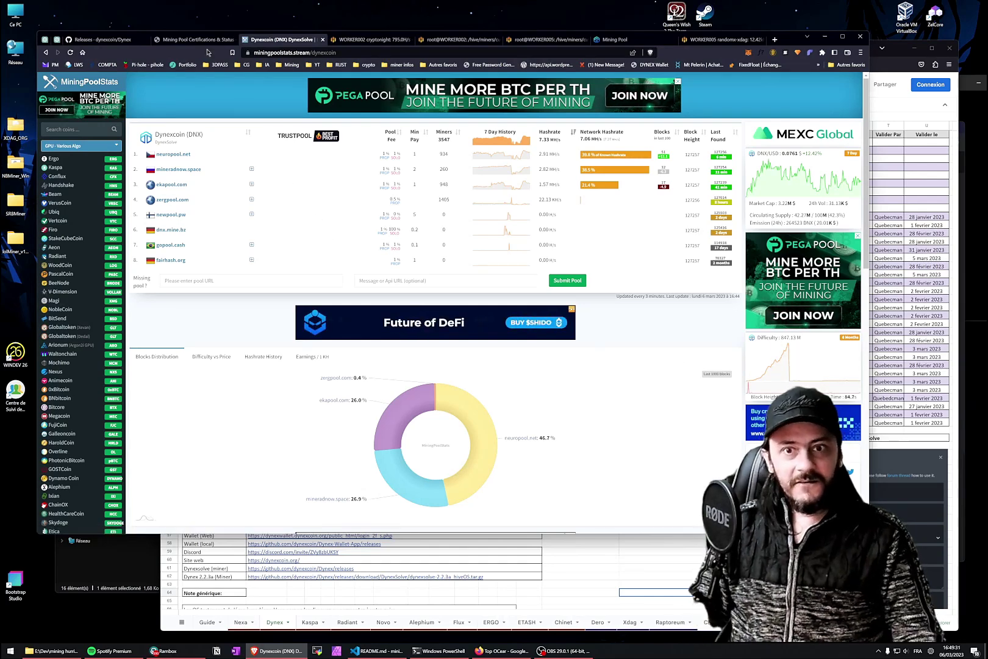
click(191, 40)
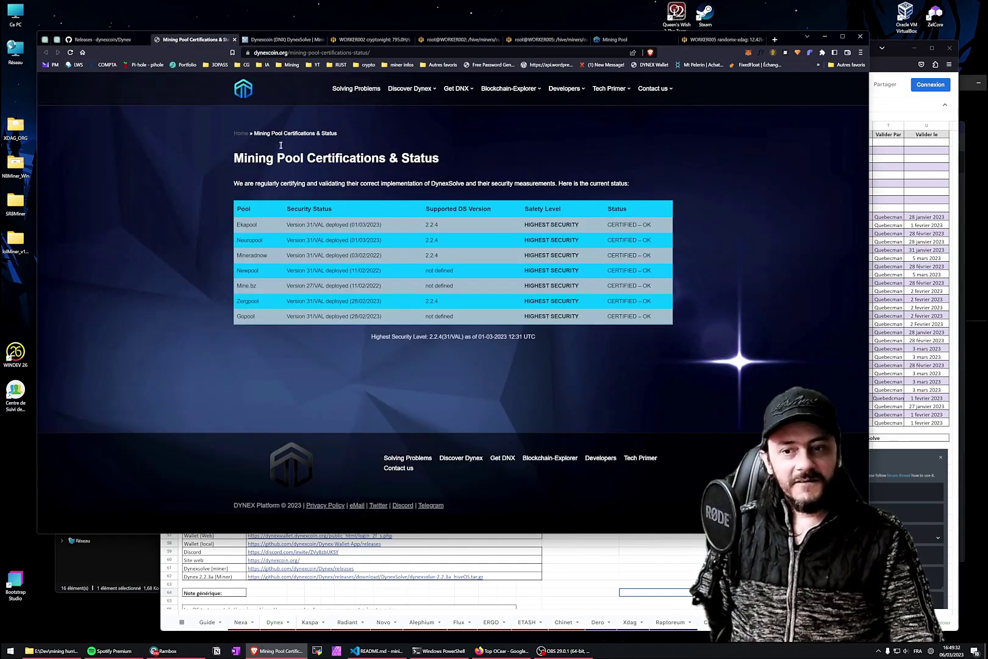
- Examine the DynexSolve 2.2.4 requirements on the GitHub releases page, highlighting the open ports and libcurl lines
click(103, 40)
scroll(450, 332, down, 1)
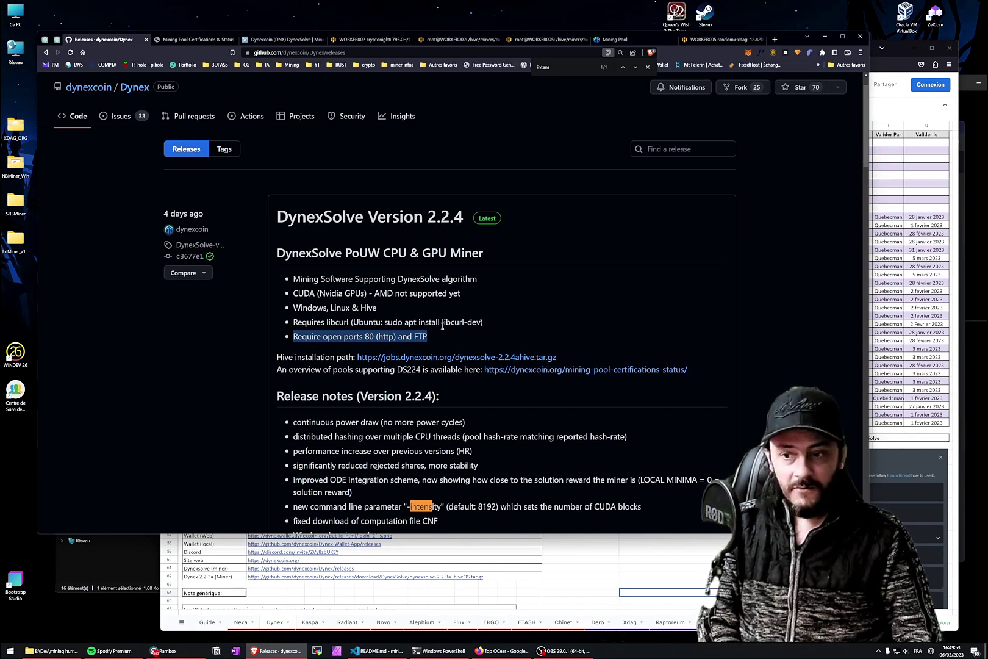
click(434, 336)
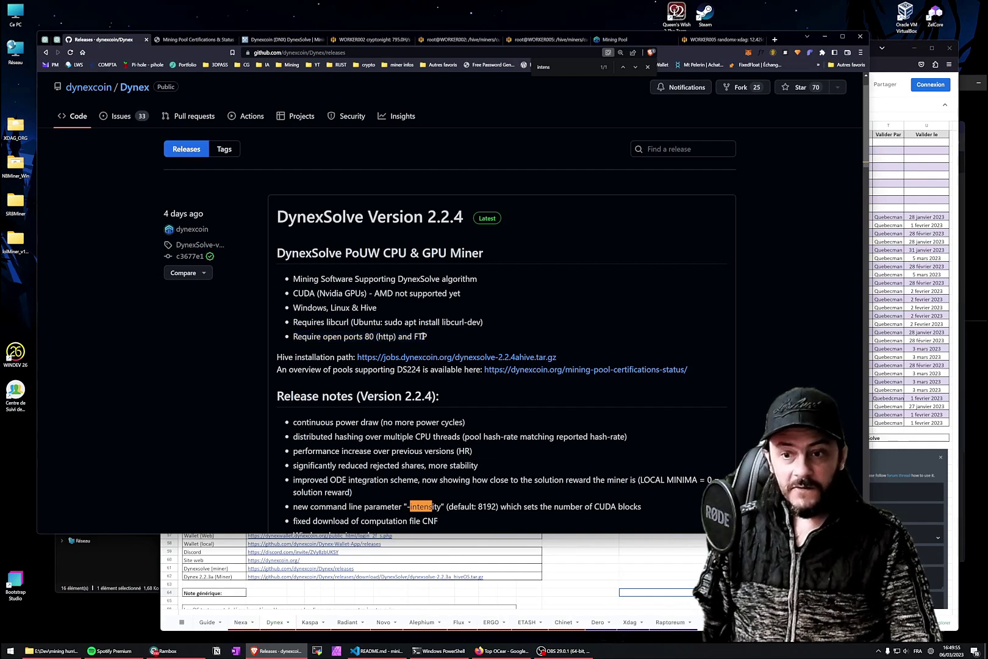
drag(426, 337, 297, 338)
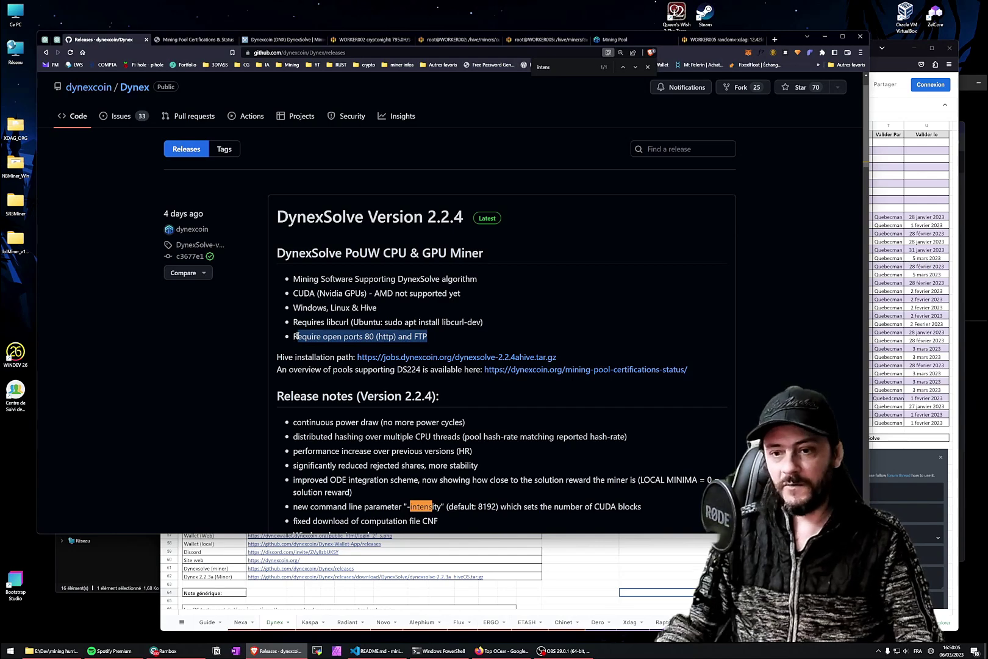
click(425, 336)
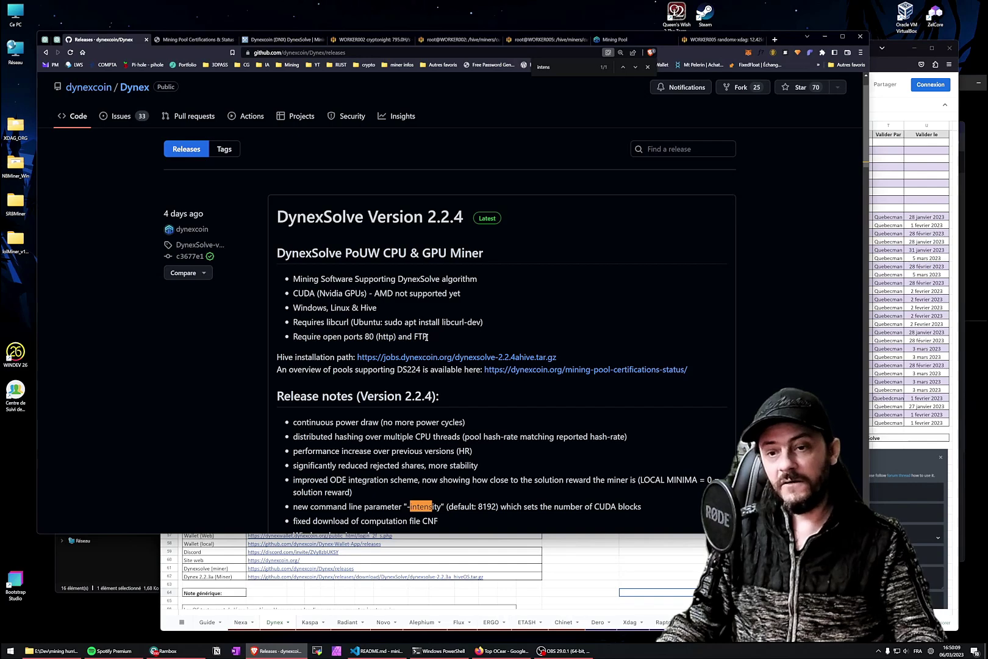
drag(426, 337, 303, 335)
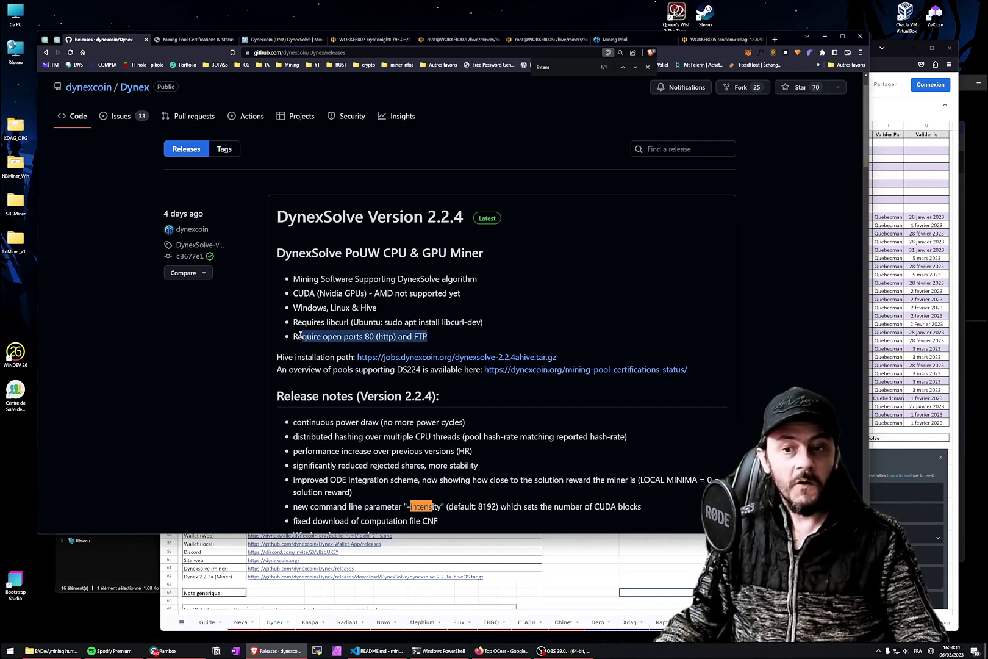
click(353, 331)
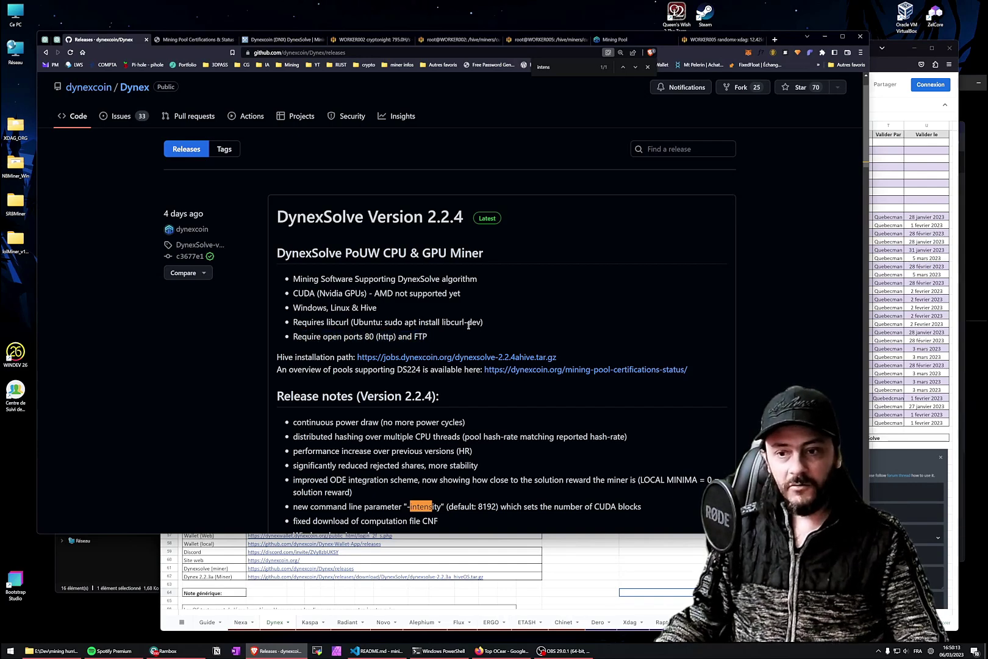
drag(482, 325, 327, 324)
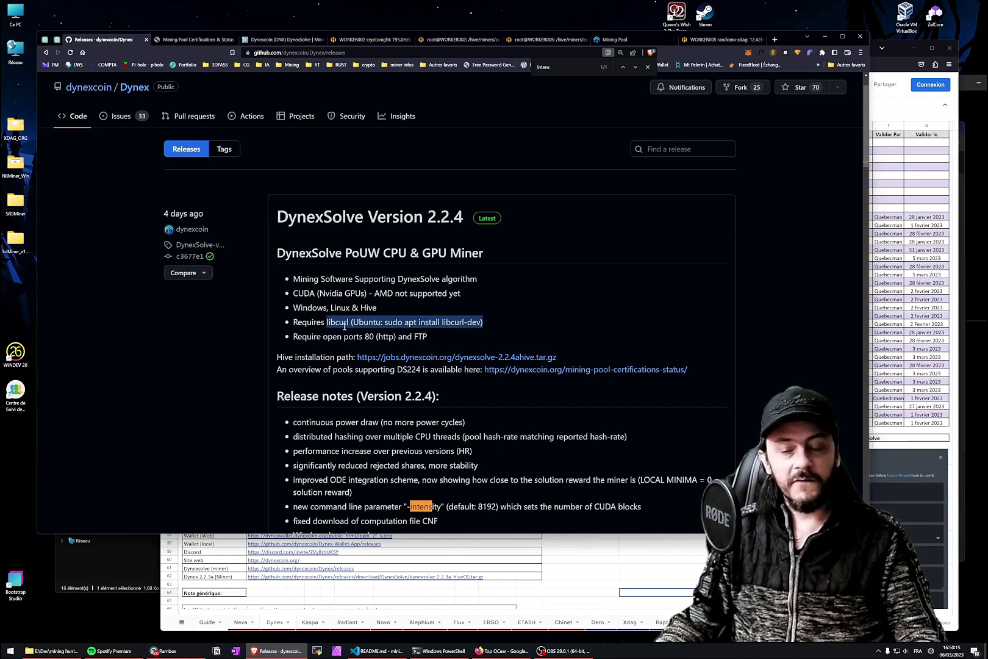
double_click(335, 322)
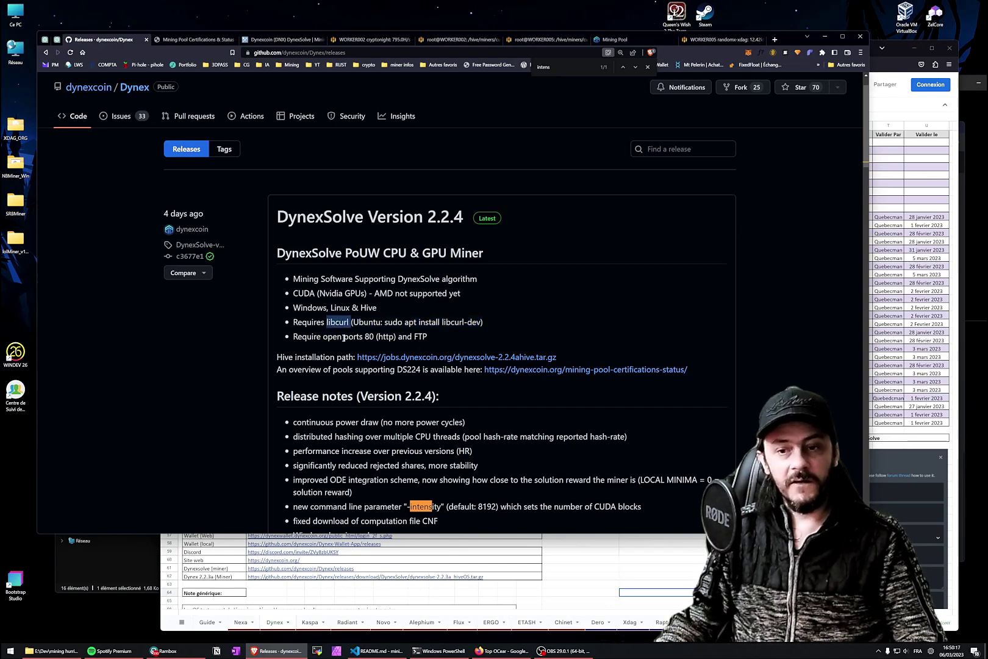
- Read the version 2.2.4 release notes, highlighting Windows logging colors, the intensity parameter, performance and rejected shares
scroll(369, 351, down, 3)
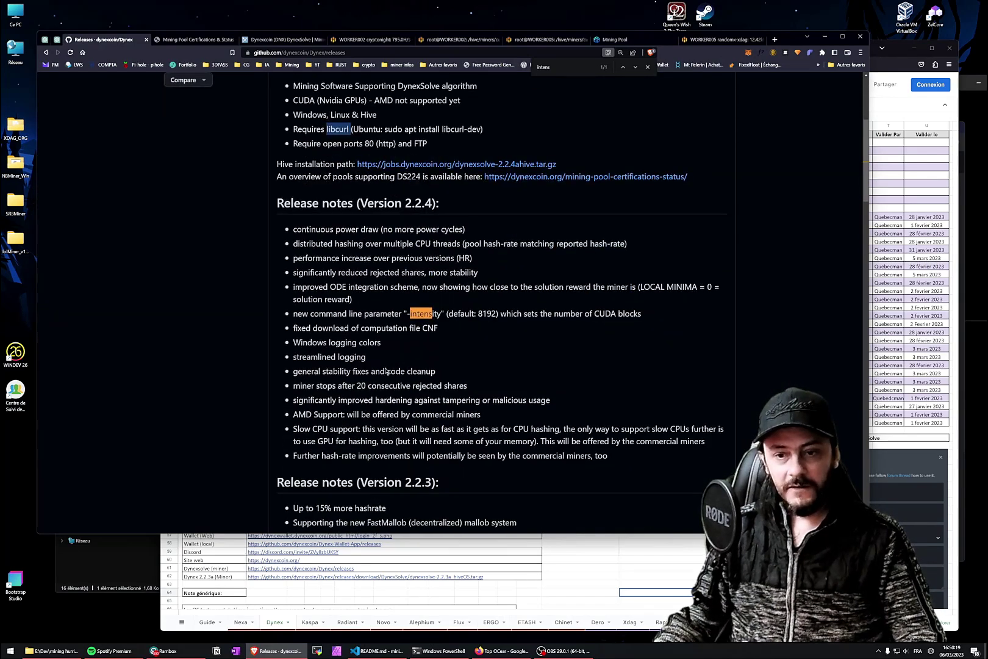
scroll(385, 368, up, 1)
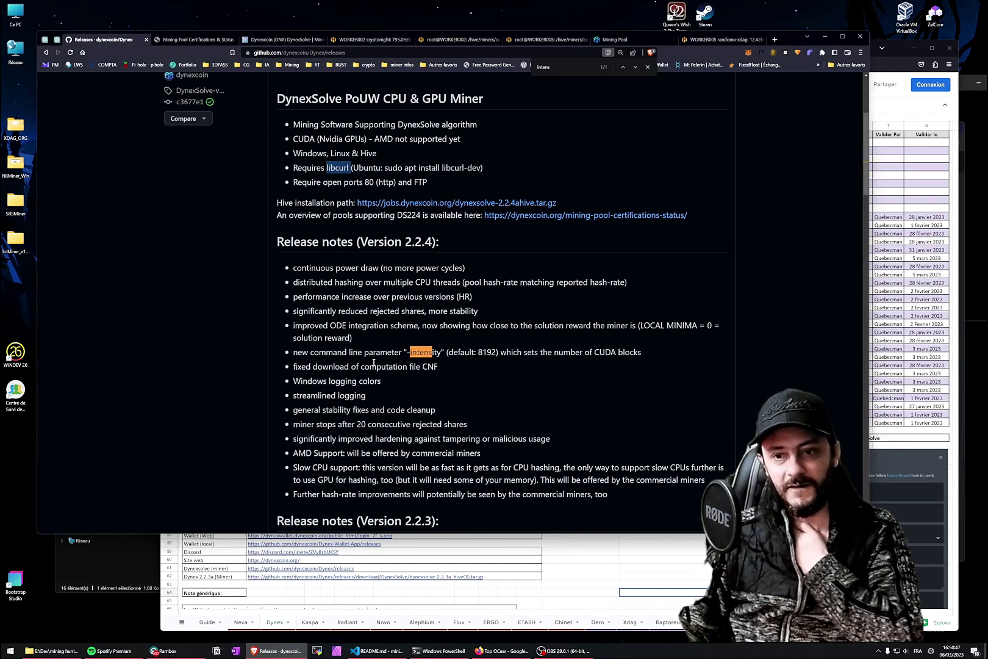
drag(381, 381, 291, 381)
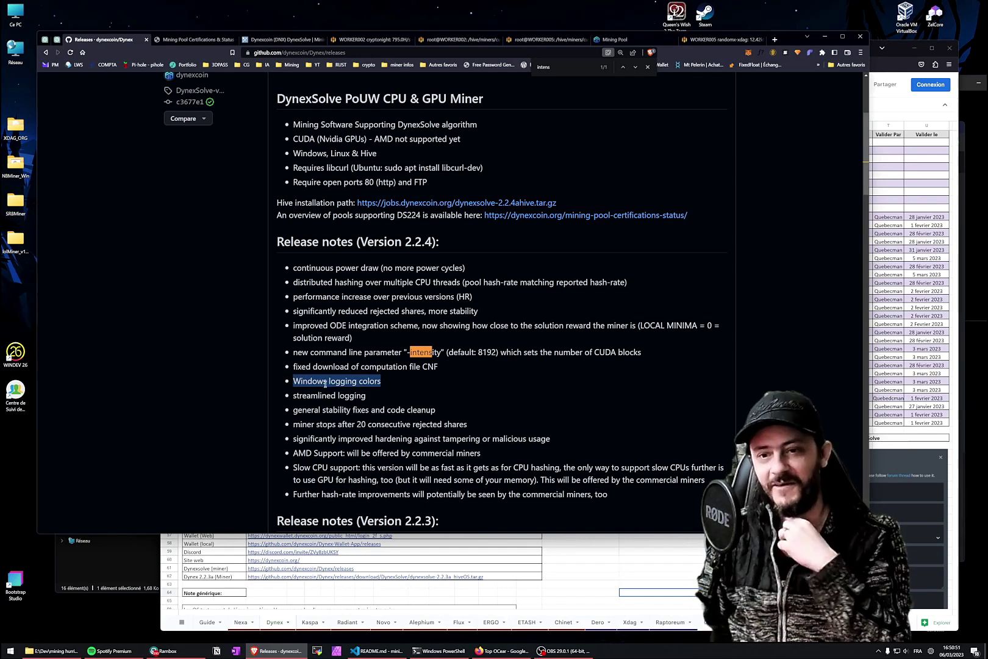
drag(411, 353, 434, 352)
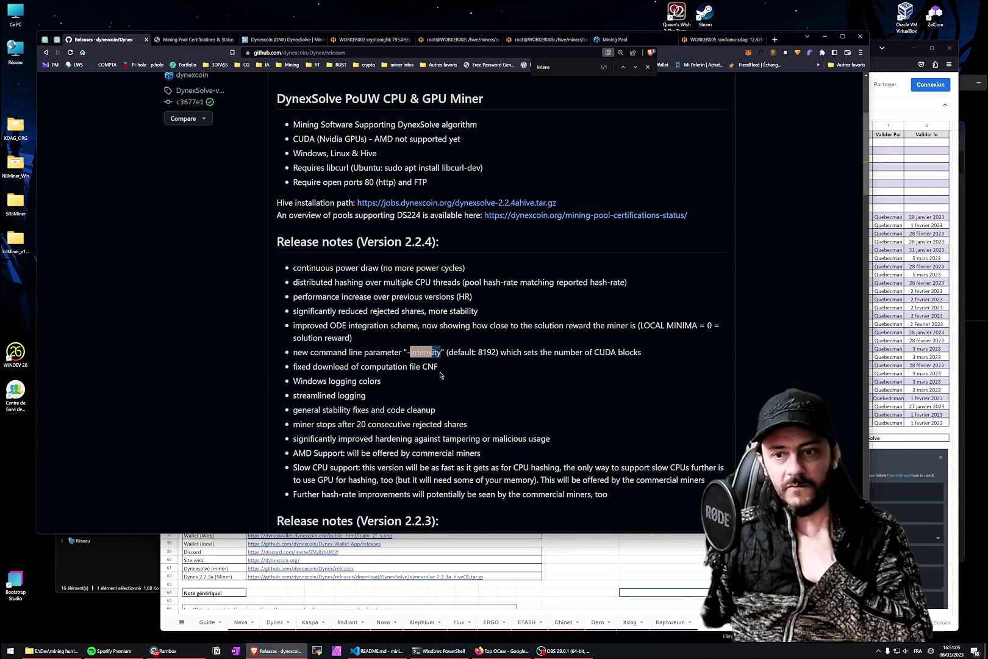
drag(472, 297, 339, 297)
click(372, 312)
drag(479, 312, 349, 310)
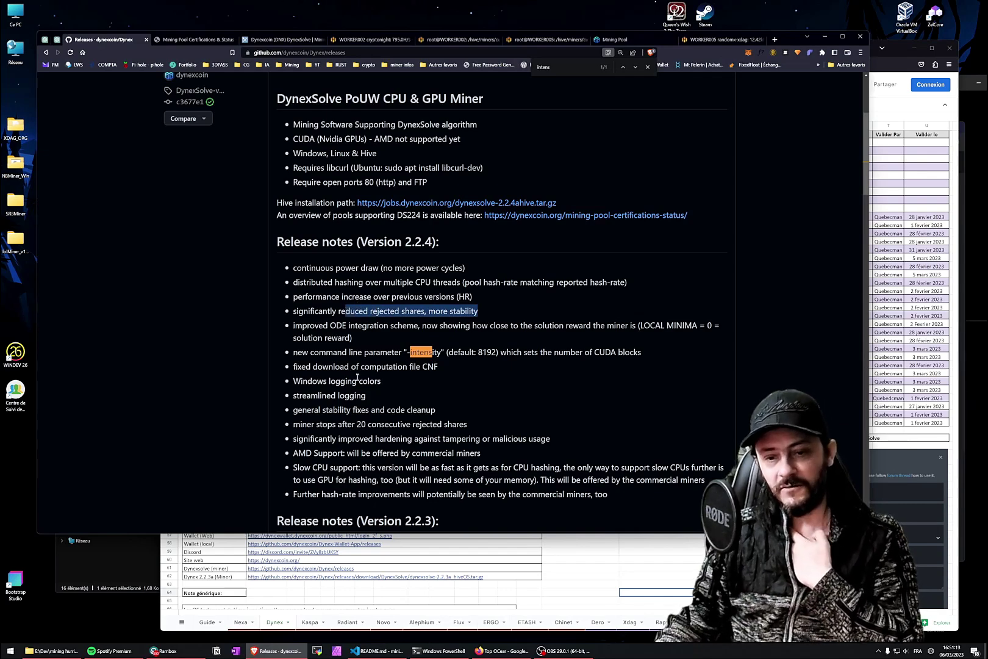
- Read the AMD and slow CPU support notes for version 2.2.4 and find the release's downloadable assets
scroll(380, 424, down, 1)
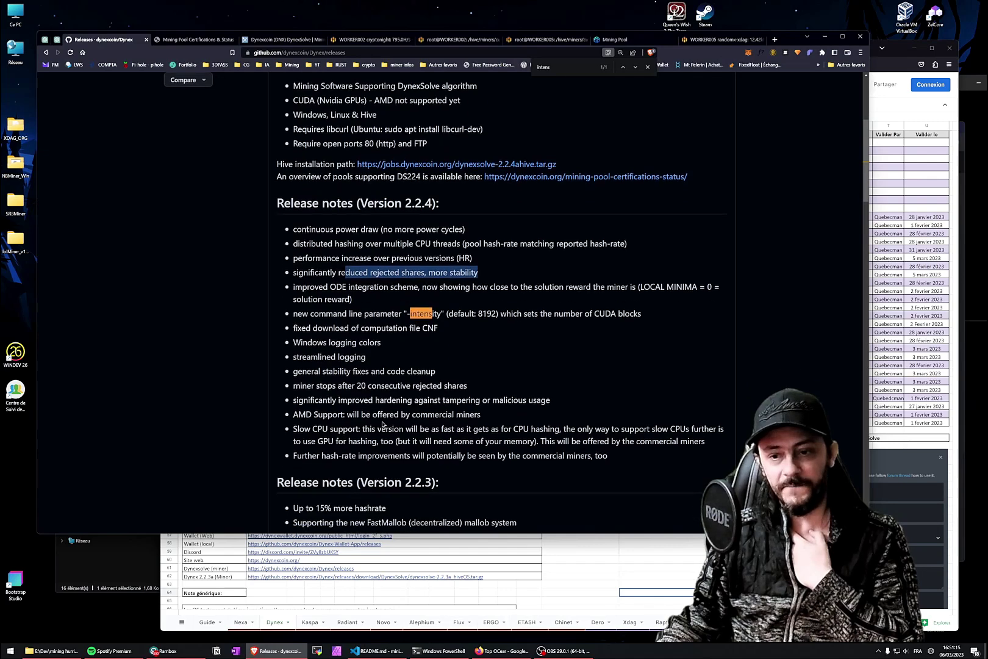
scroll(380, 422, down, 1)
drag(483, 377, 295, 377)
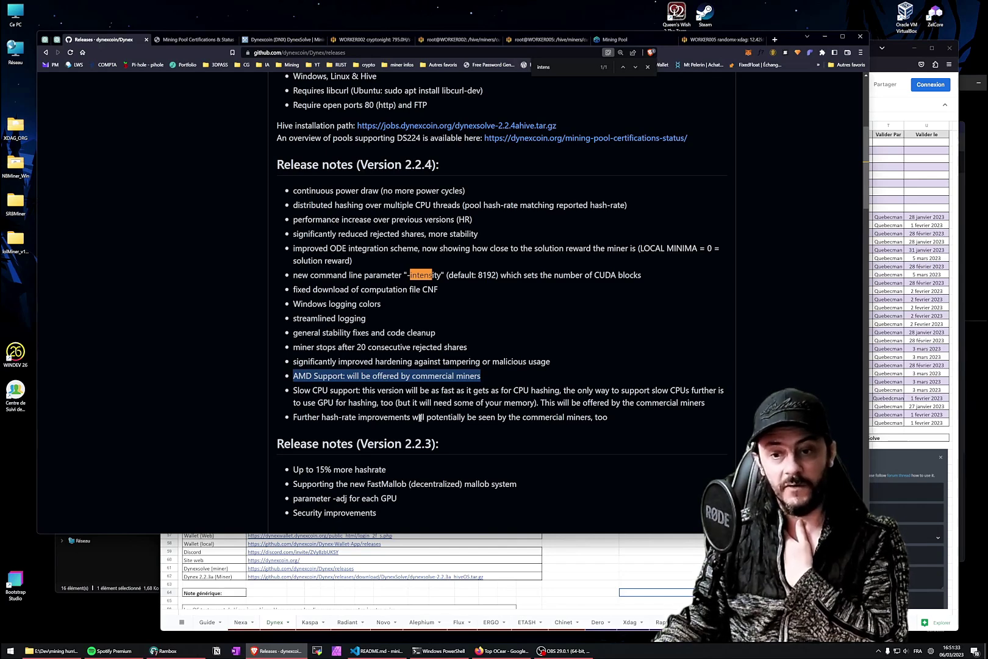
drag(325, 390, 295, 389)
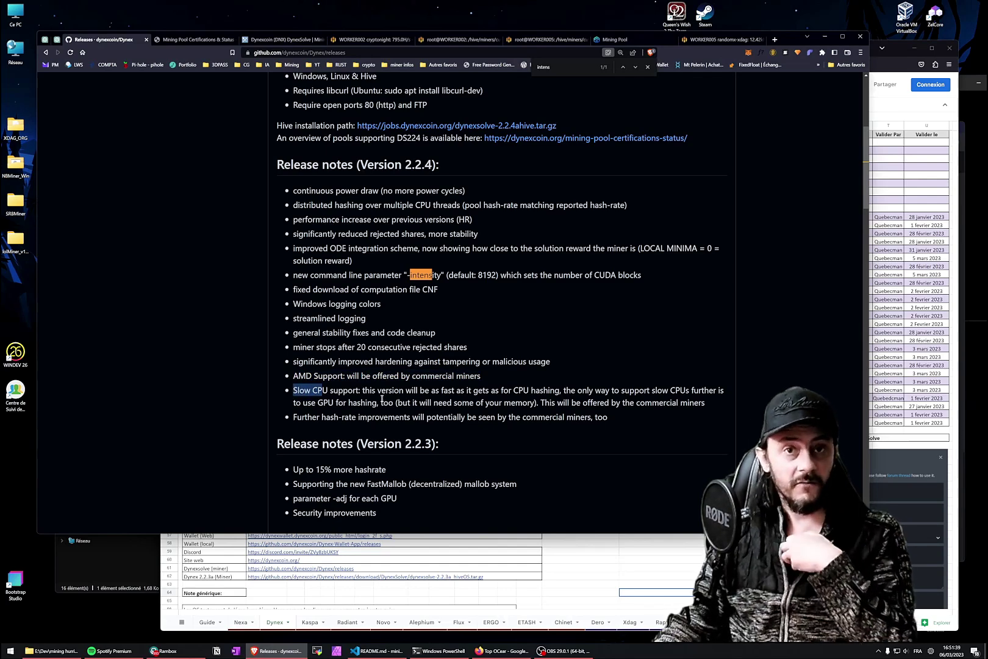
scroll(380, 398, down, 2)
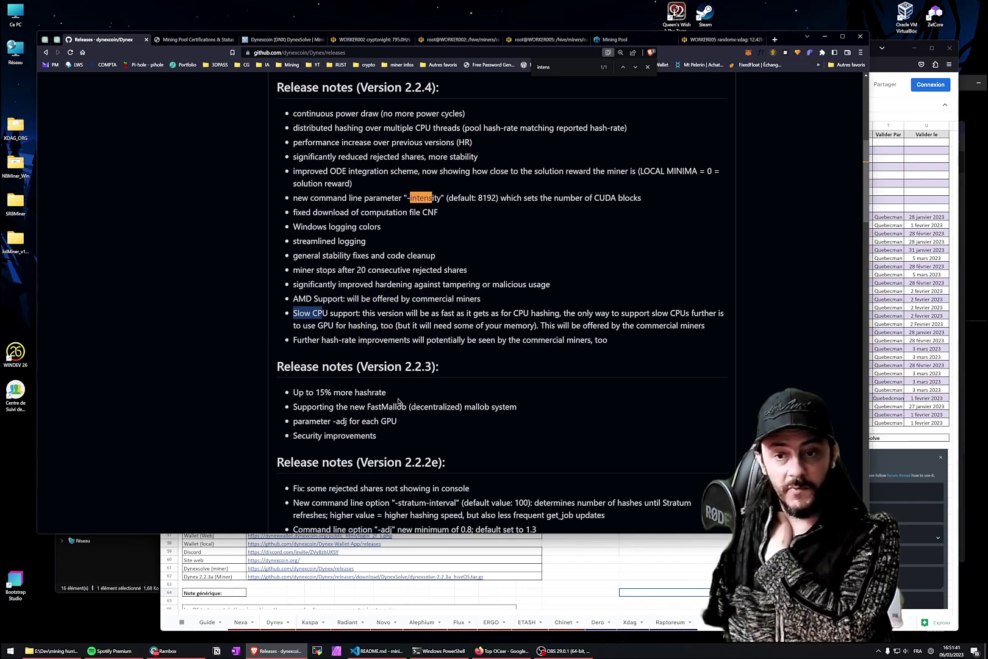
scroll(398, 400, up, 2)
scroll(399, 396, up, 3)
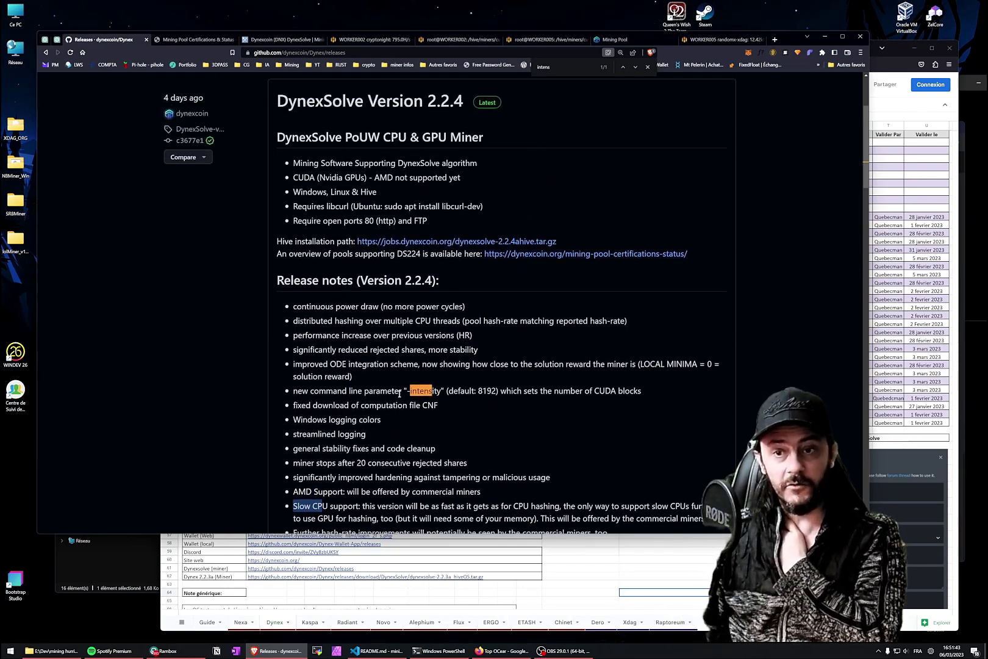
scroll(403, 396, down, 9)
scroll(406, 397, down, 10)
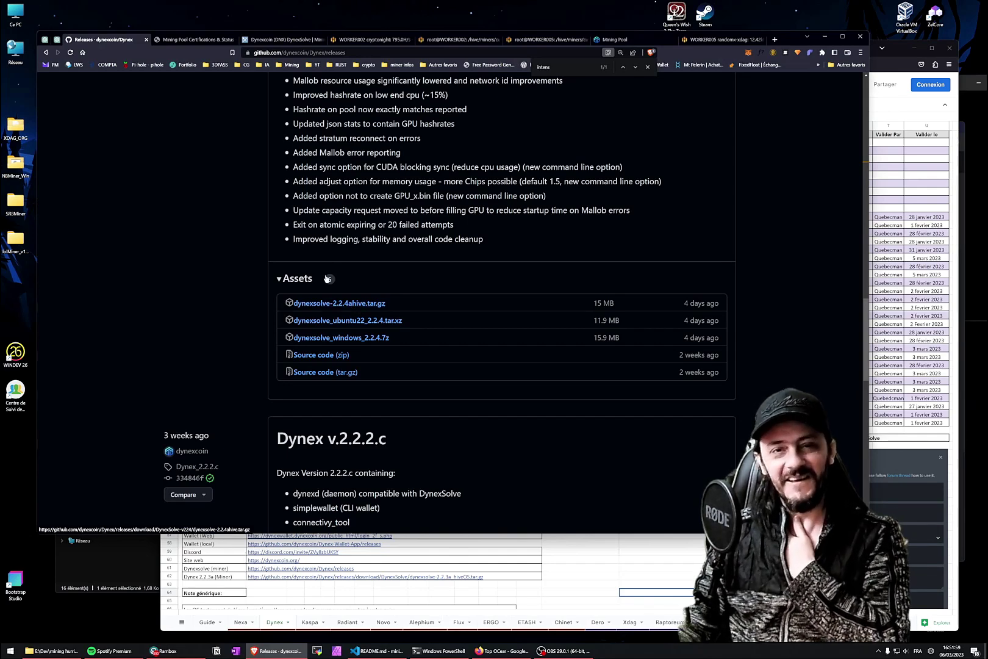
- Switch to Hive OS and inspect the per-GPU hashrates in the WORKER002 overview
click(360, 39)
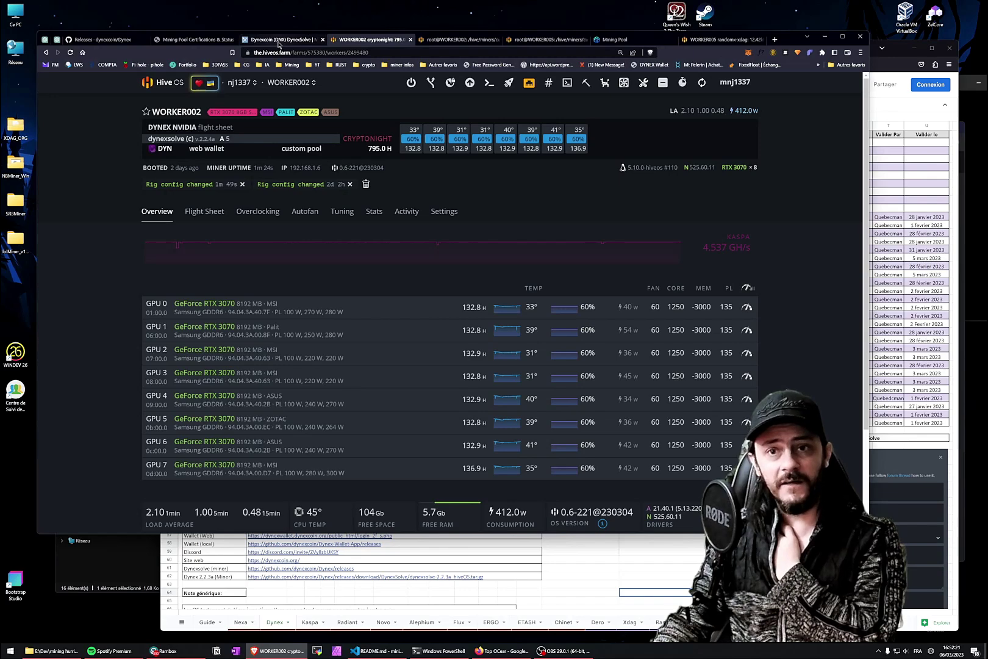
click(195, 212)
click(157, 211)
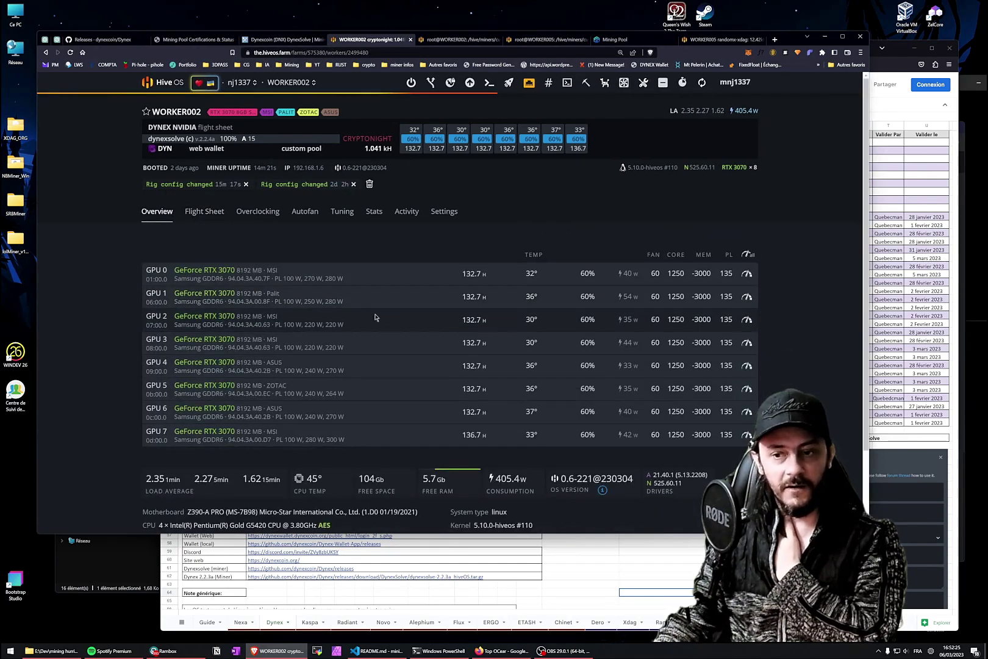
scroll(427, 320, down, 1)
scroll(473, 275, up, 1)
drag(462, 273, 485, 274)
click(465, 276)
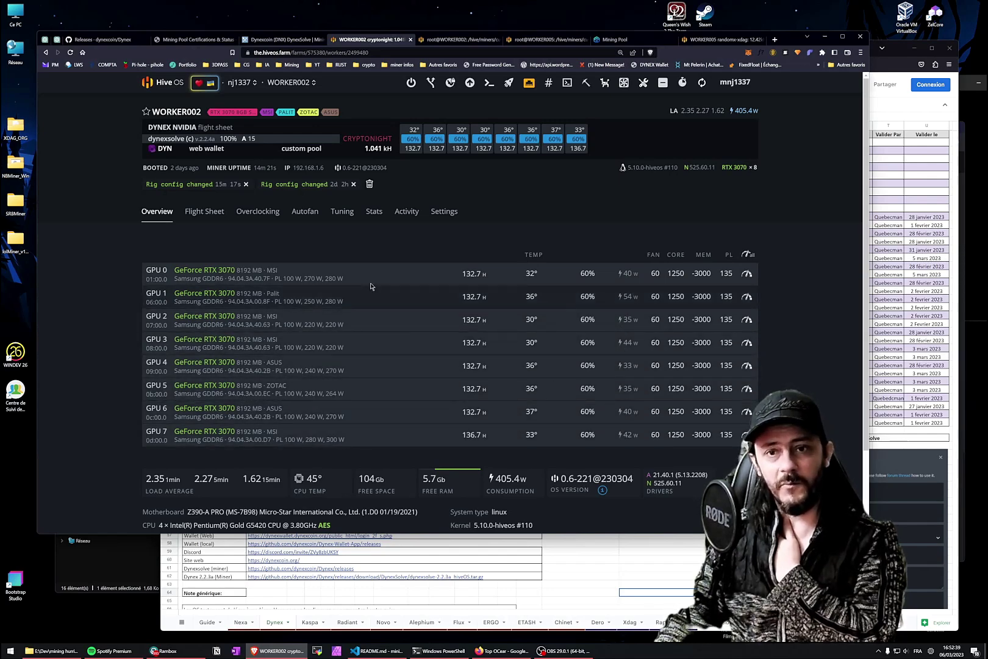
- Switch to WORKER001 and filter its available flight sheets by the DYN coin
click(300, 84)
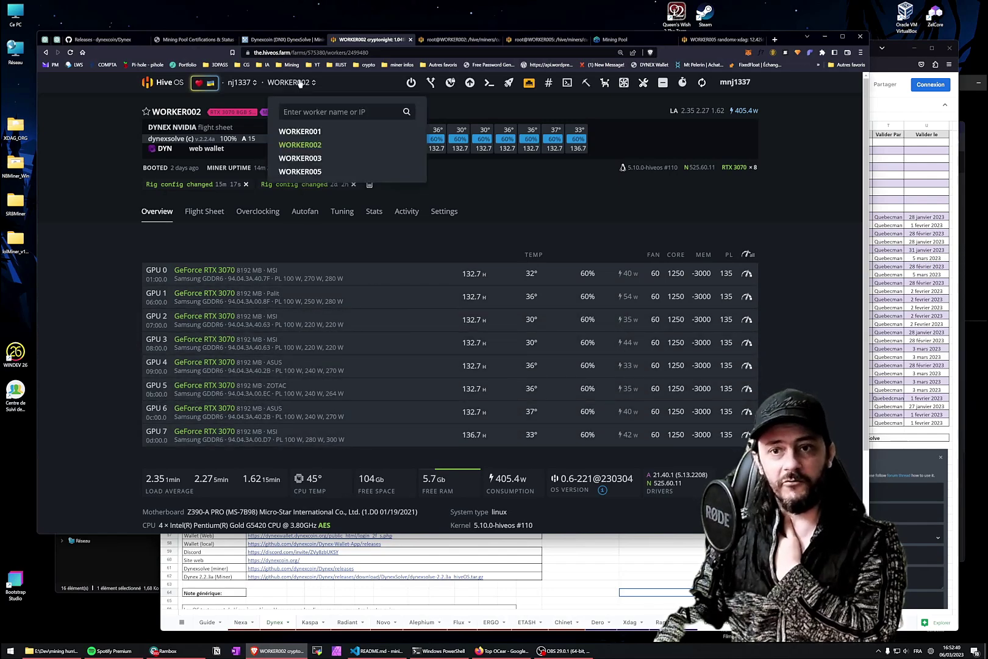
click(302, 130)
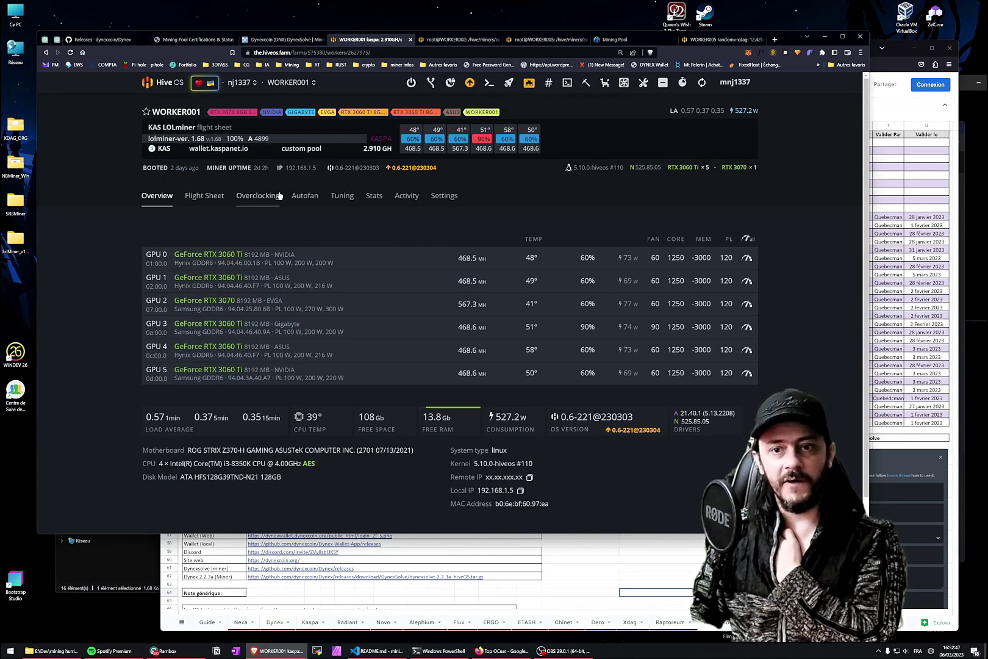
click(204, 196)
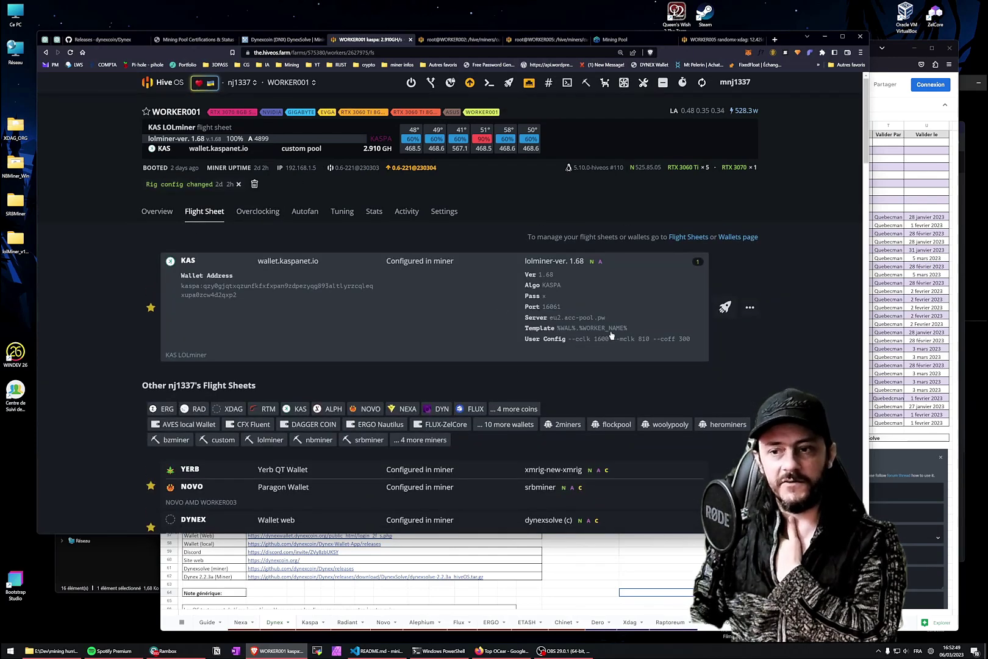
scroll(330, 366, down, 3)
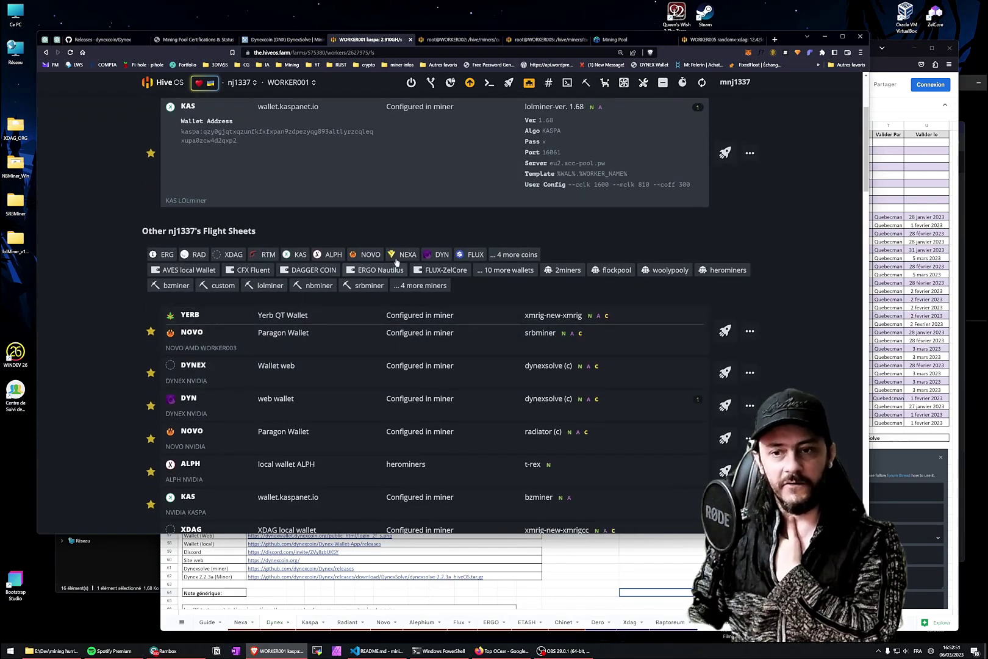
click(438, 255)
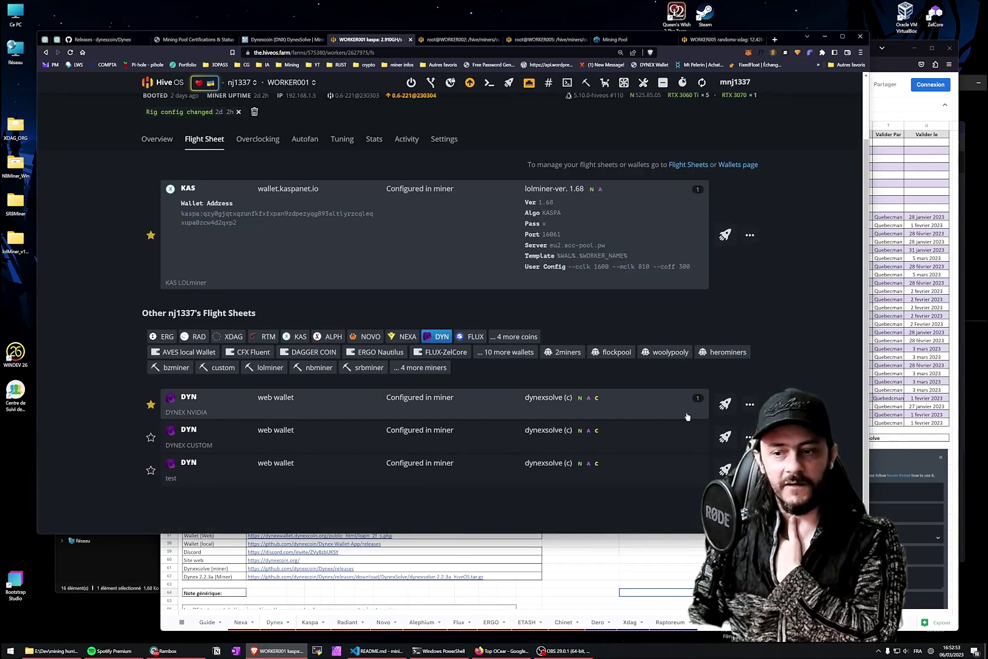
- Edit the DYNEX NVIDIA flight sheet and open its custom miner configuration
click(750, 405)
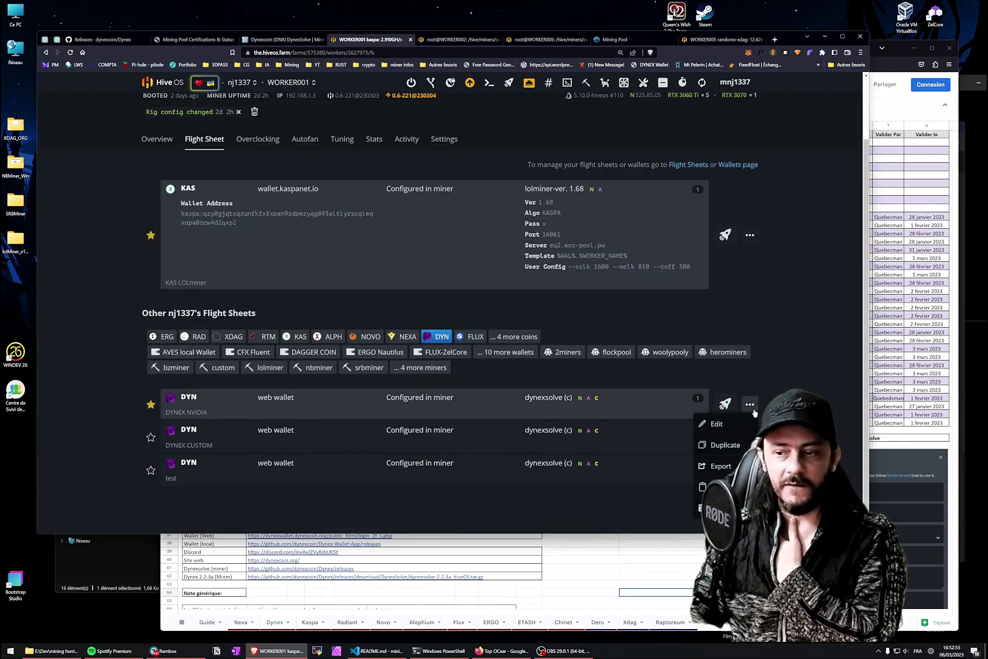
click(717, 423)
scroll(484, 411, down, 1)
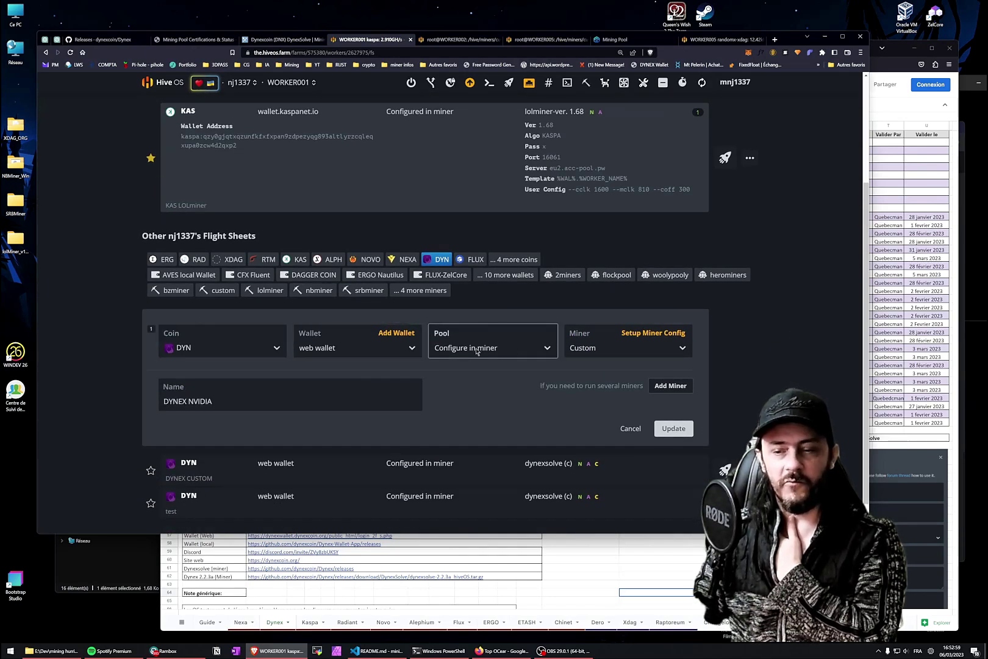
click(671, 334)
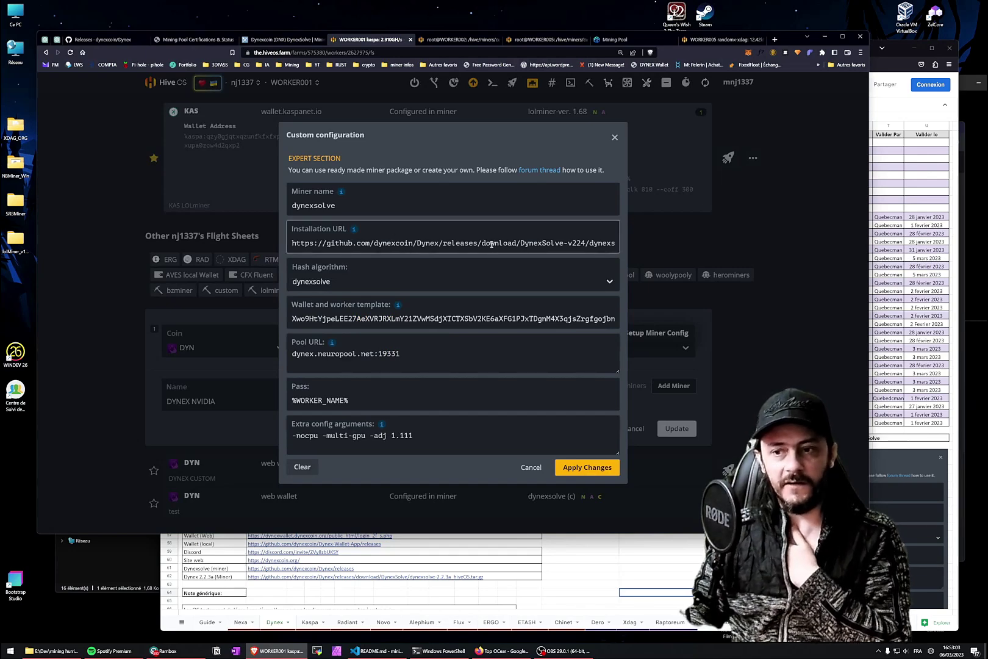
- Copy the download link of the dynexsolve-2.2.4ahive.tar.gz asset from the GitHub releases page
click(122, 39)
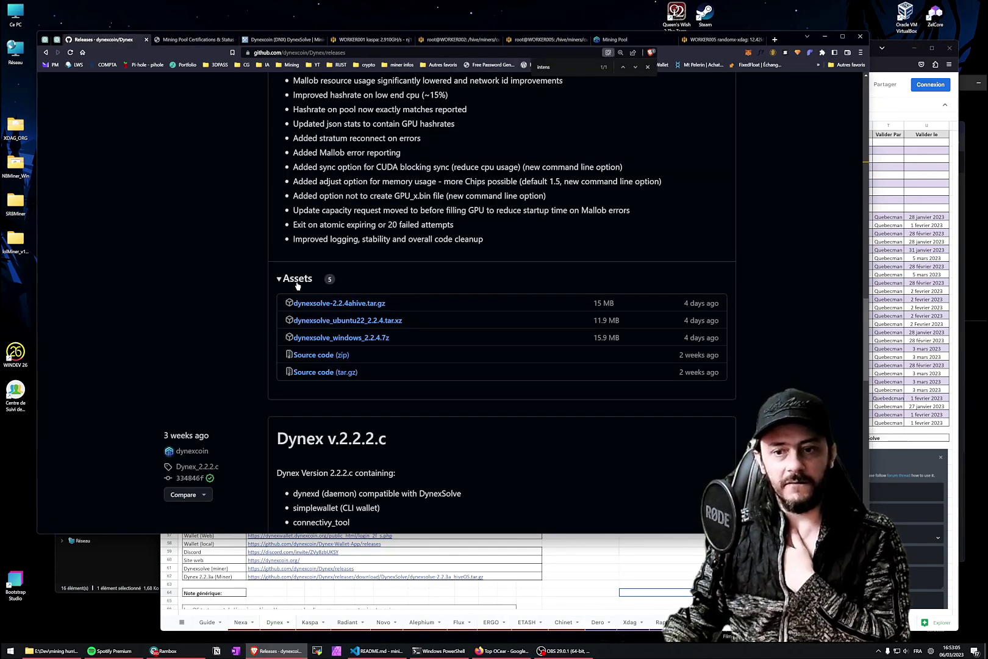
right_click(328, 304)
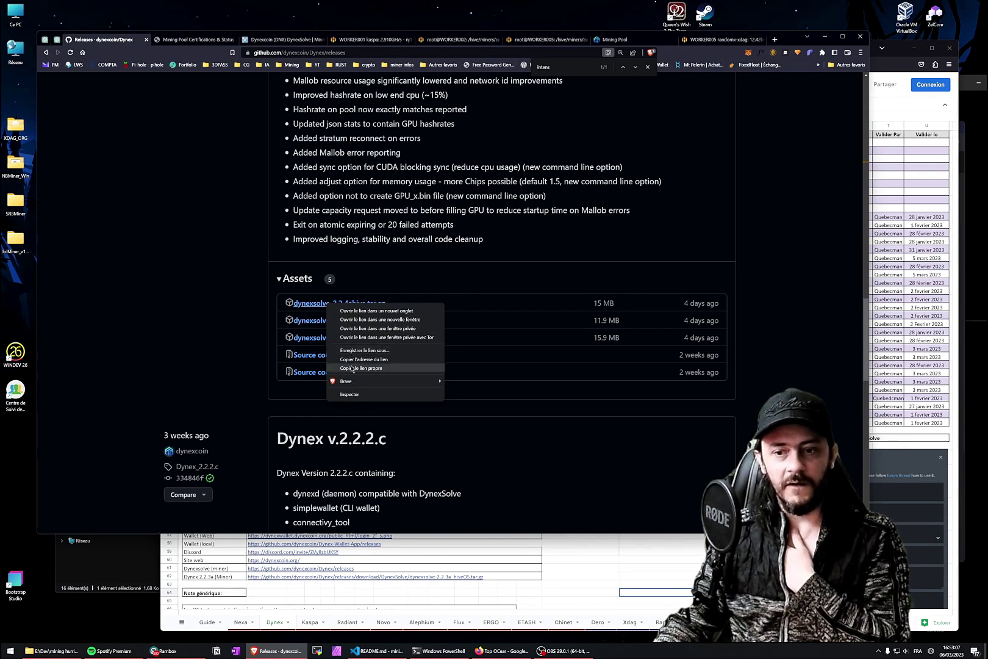
click(359, 360)
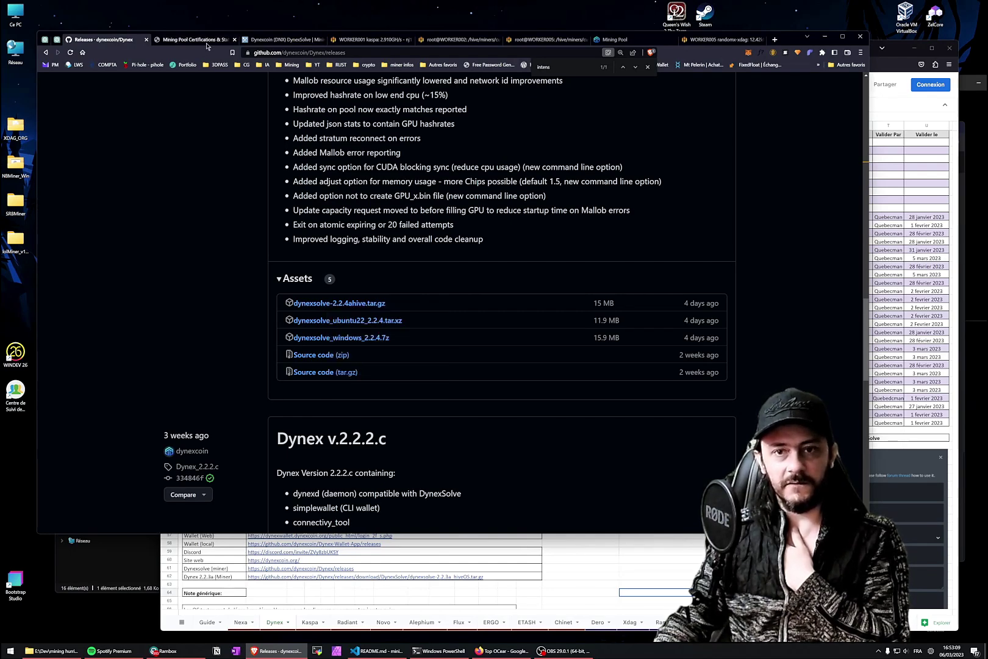
- Return to the WORKER001 custom miner configuration and check the end of the installation URL and the pool URL
click(206, 42)
click(284, 41)
click(351, 43)
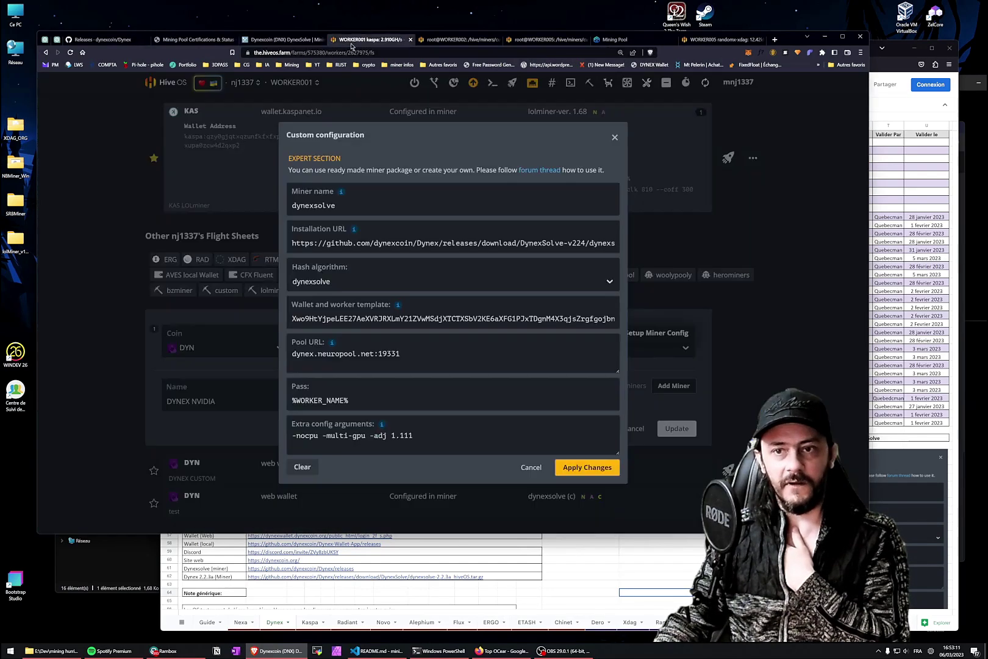
drag(531, 245, 629, 247)
click(598, 245)
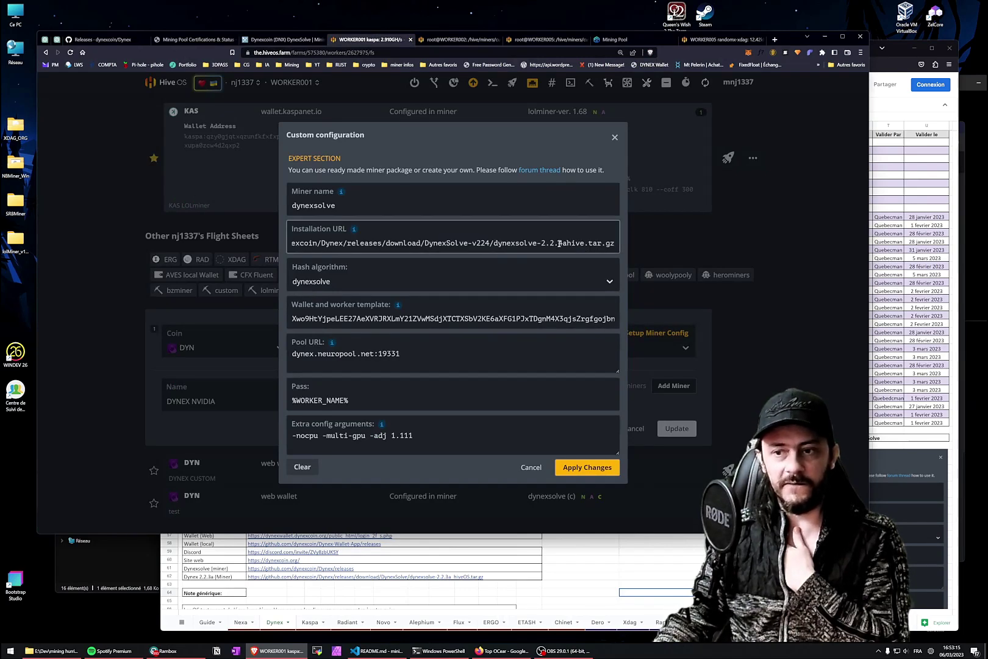
drag(410, 353, 301, 358)
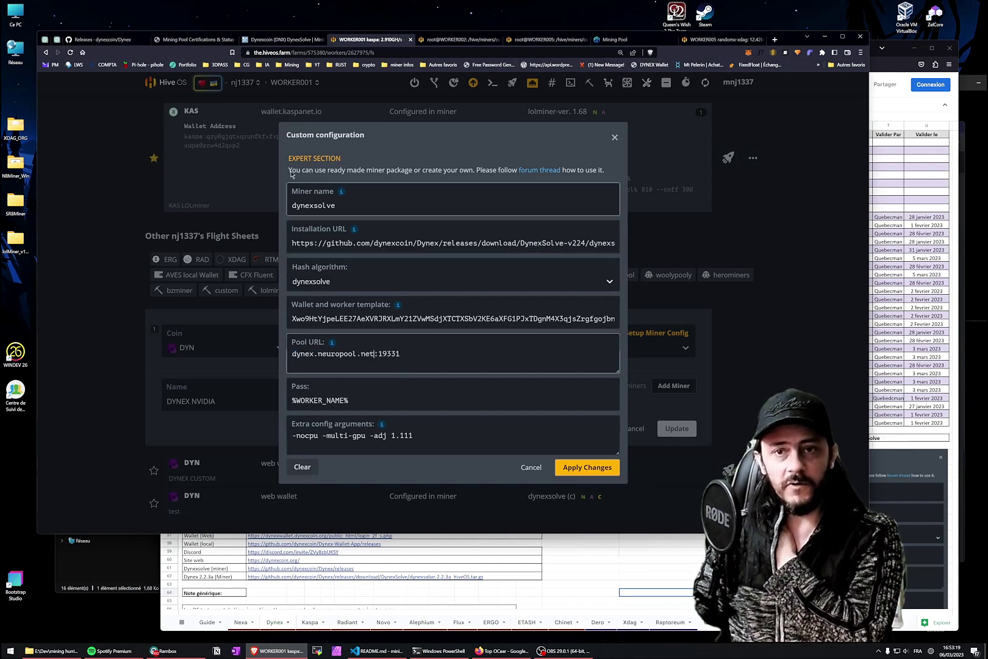
- Check which pools are certified for DynexSolve 2.2.4 and compare them with the Dynexcoin pool ranking on MiningPoolStats
click(280, 39)
click(175, 39)
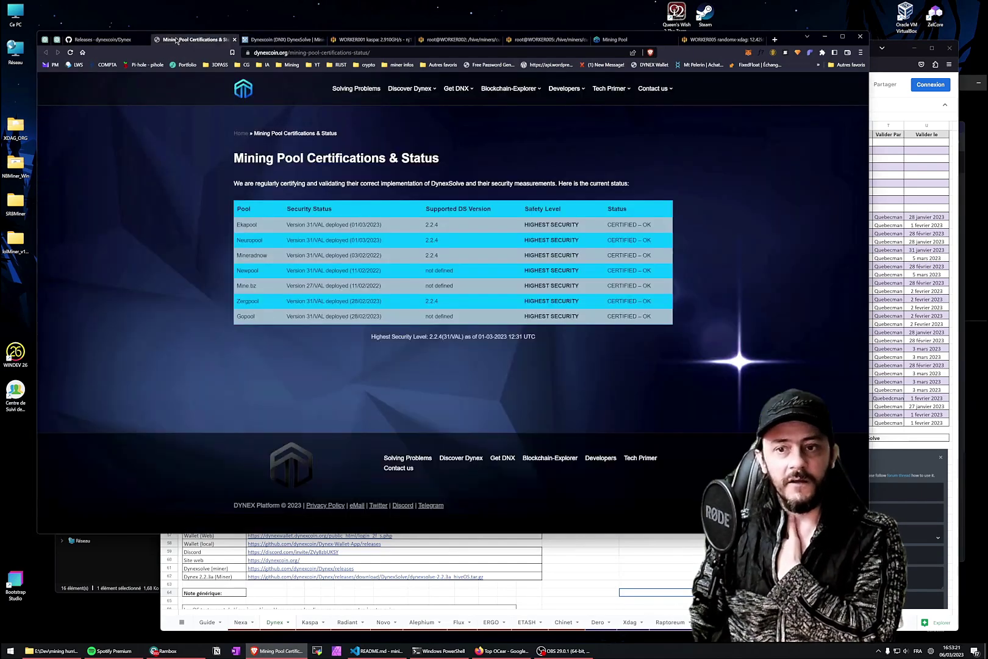
drag(425, 225, 431, 224)
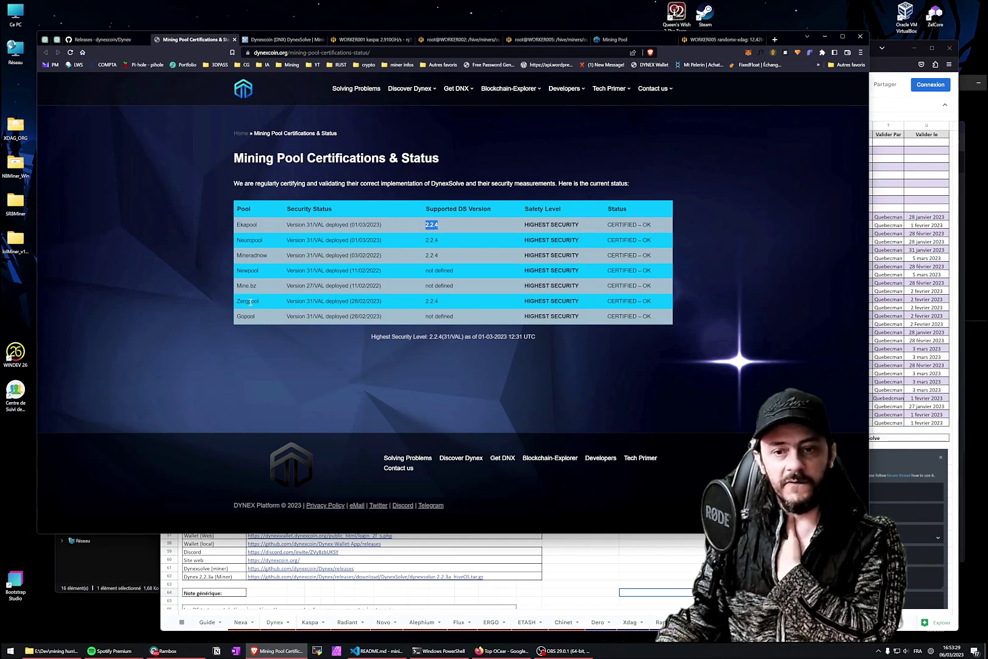
double_click(250, 240)
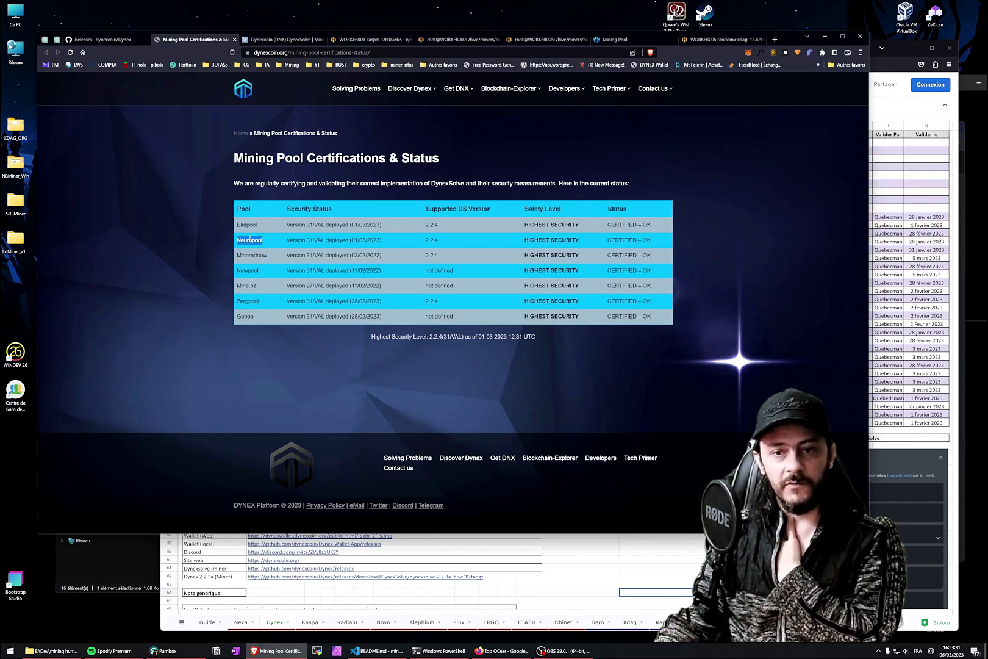
click(282, 39)
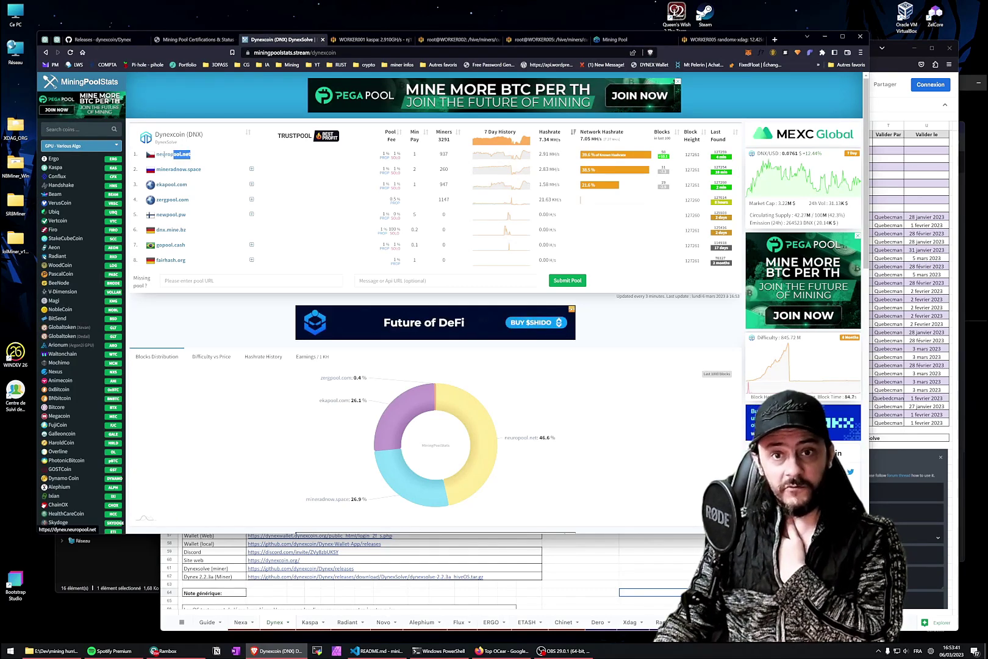
click(221, 43)
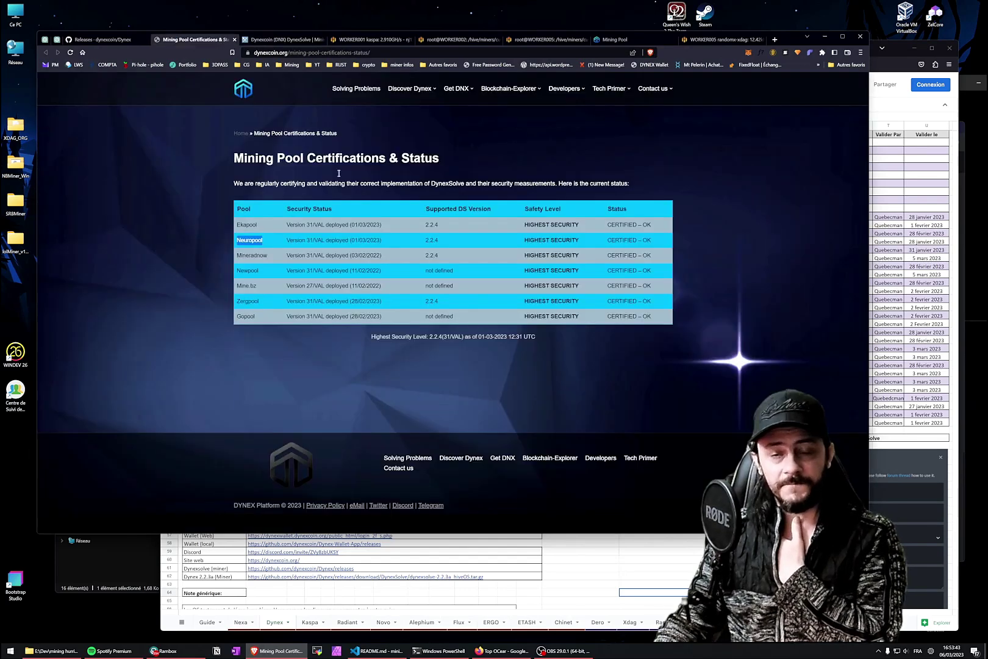
click(368, 39)
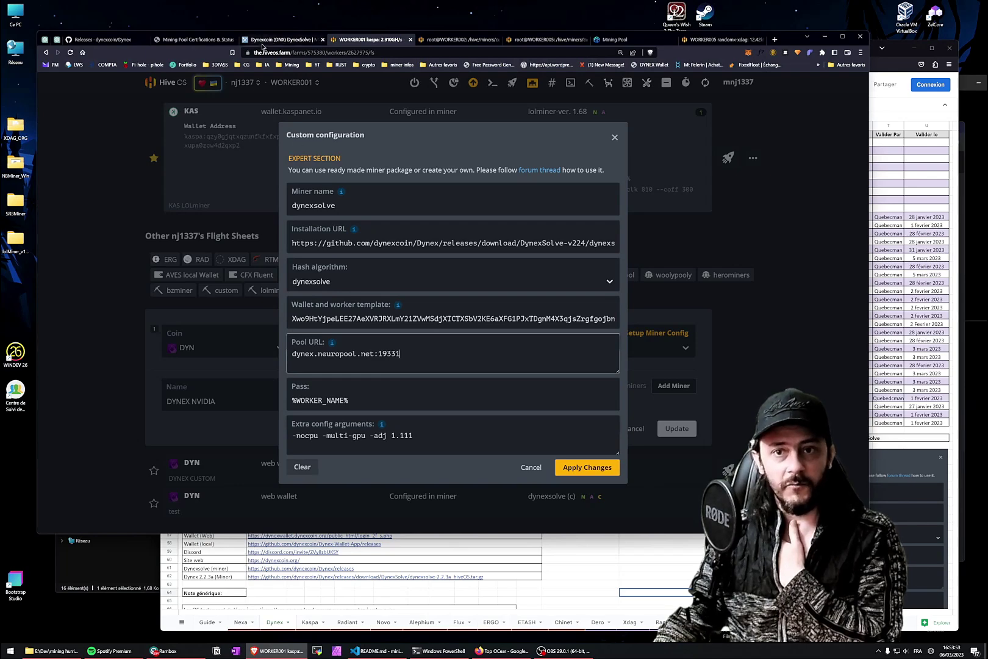
- Open neuropool.net from MiningPoolStats and examine the mining ports and starting difficulties in its getting-started information
click(280, 39)
middle_click(176, 156)
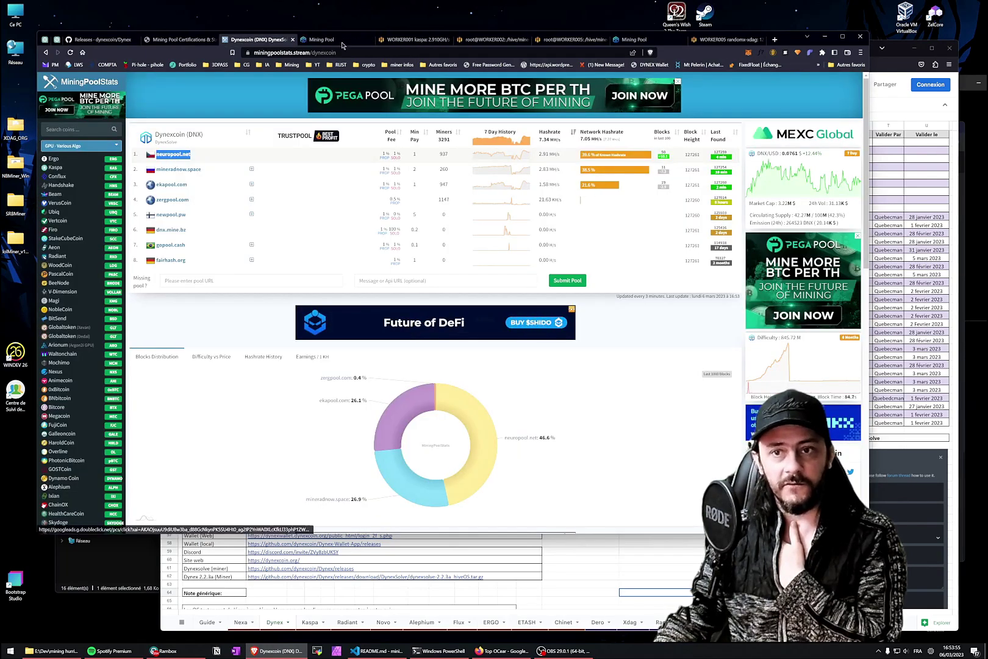
click(333, 39)
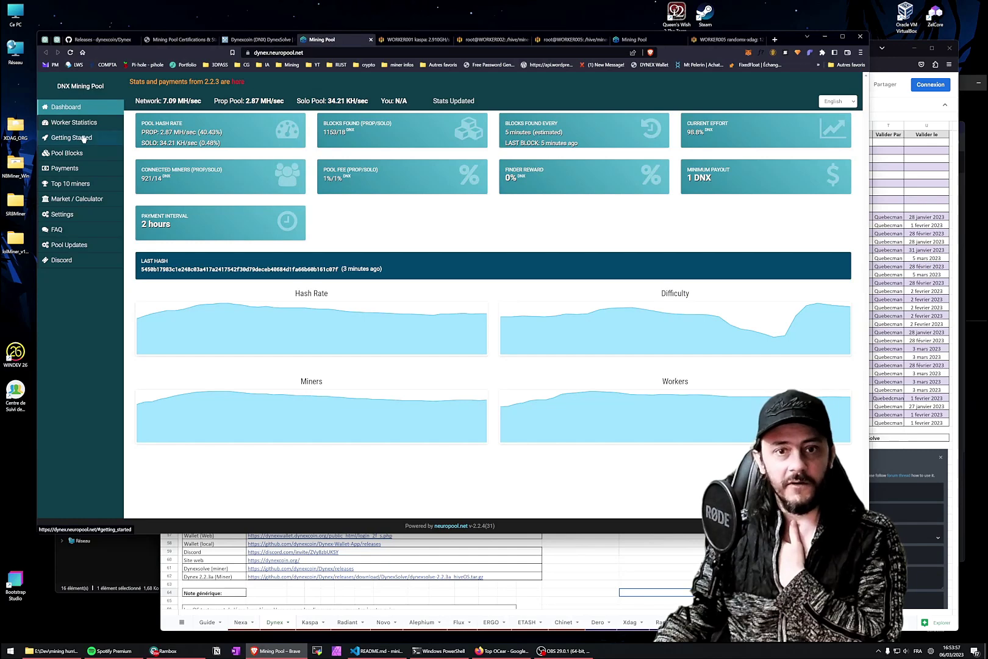
click(90, 140)
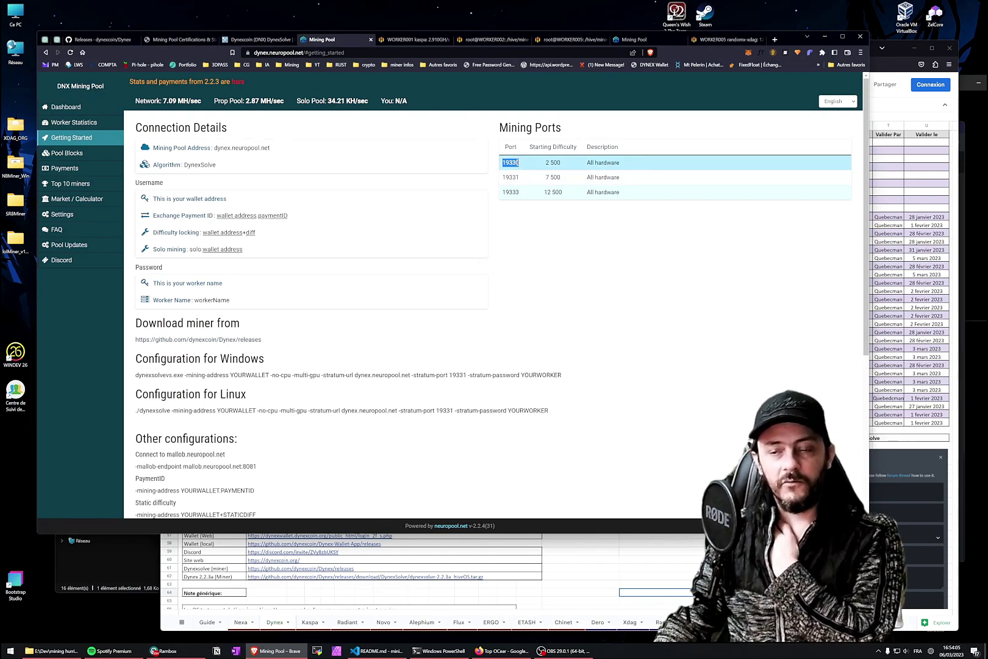
drag(522, 178, 503, 177)
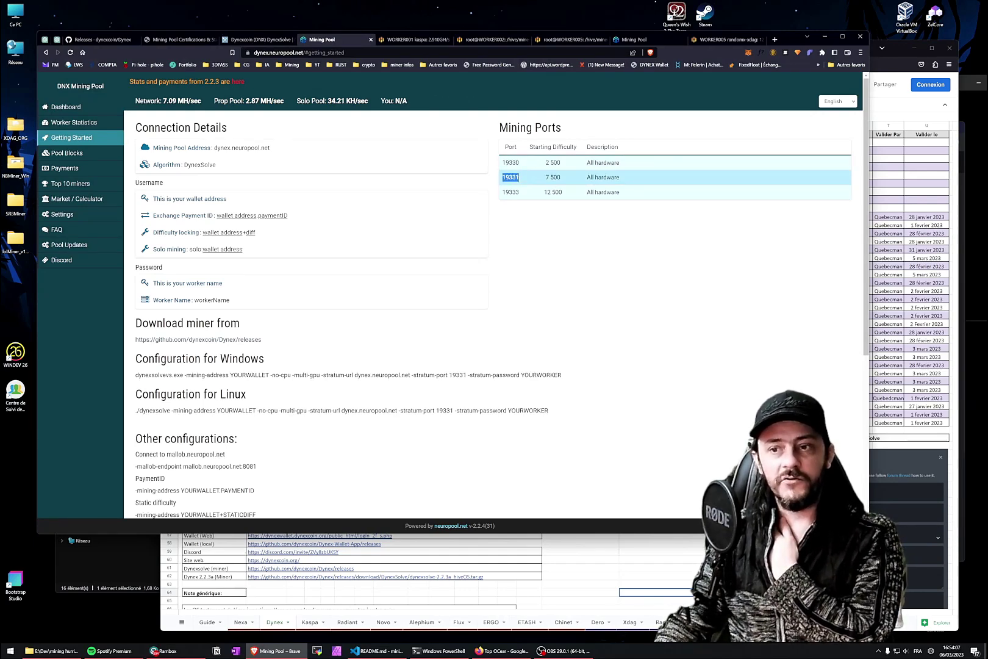
- Return to the WORKER001 custom miner configuration in Hive OS and review its extra config arguments
key(ctrl+shift+Tab)
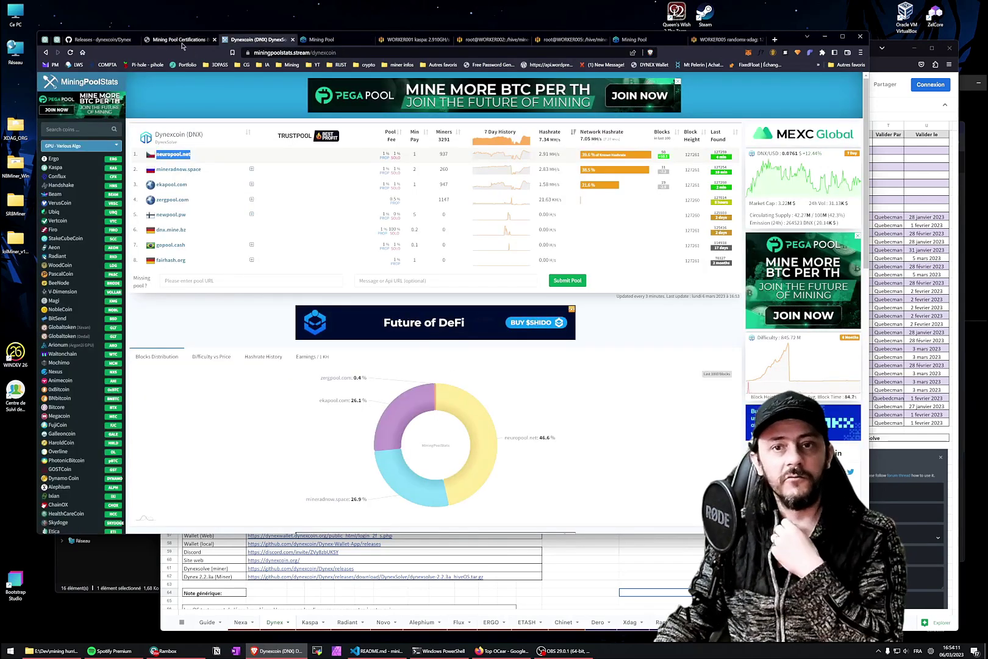
key(ctrl+shift+Tab)
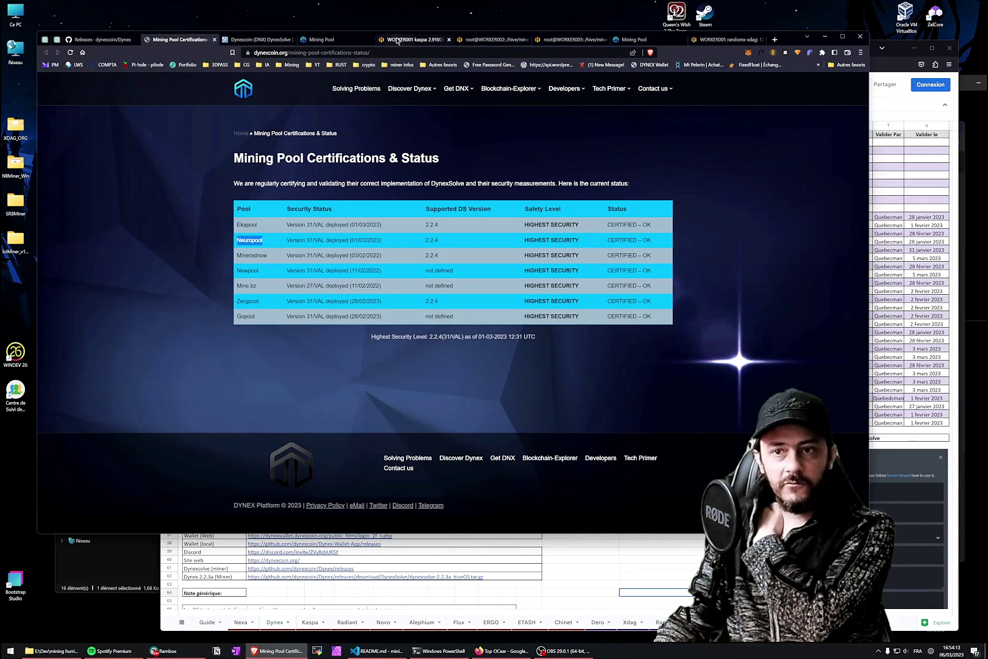
click(402, 40)
drag(416, 435, 289, 433)
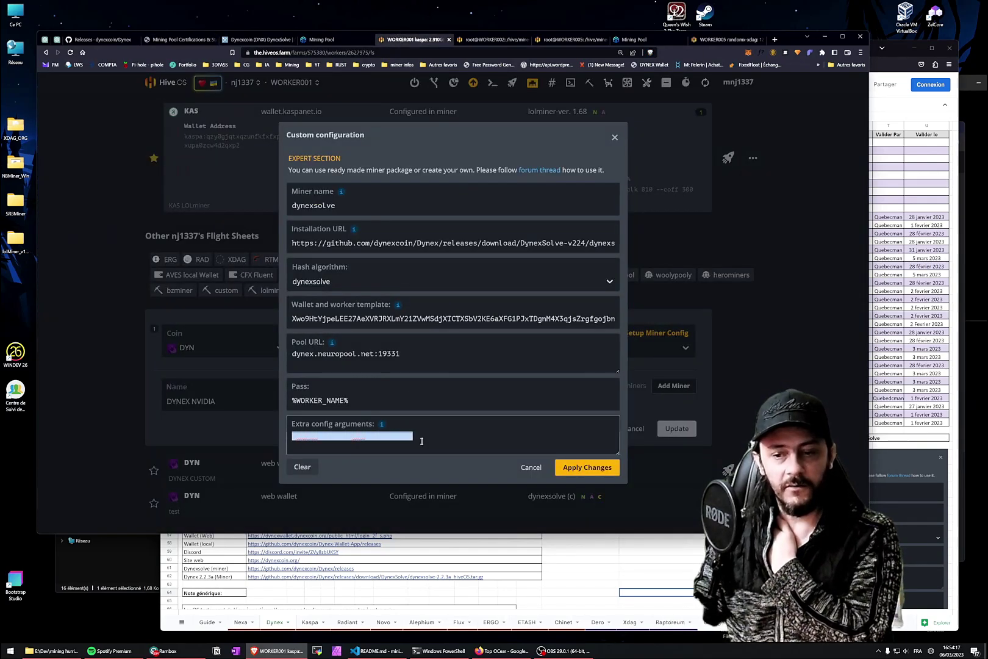
click(418, 435)
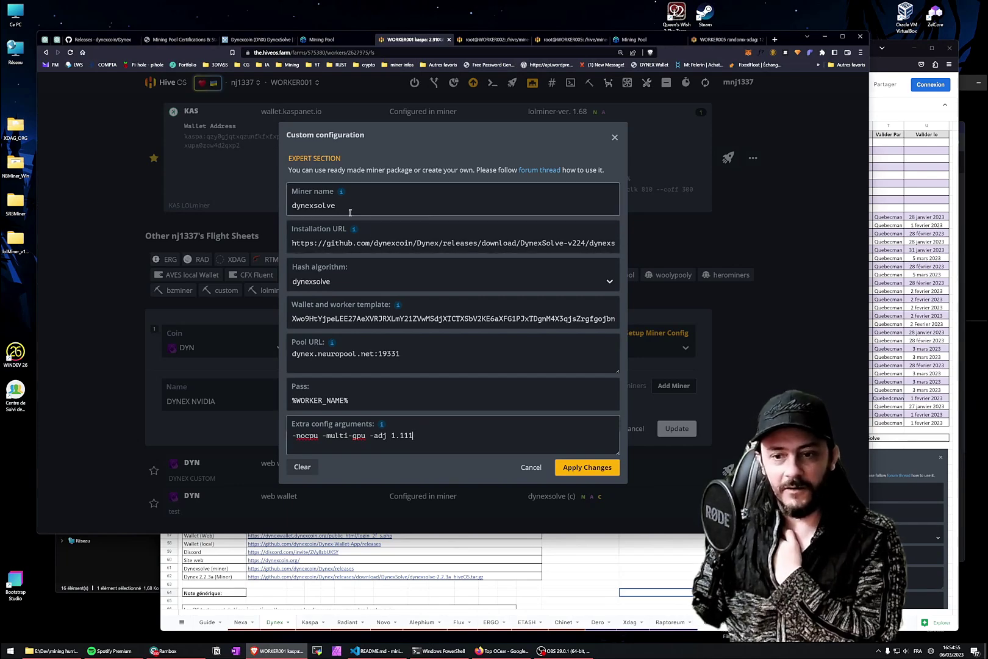
- Close the custom configuration and flight sheet editor, and apply the DYNEX NVIDIA flight sheet to WORKER001
click(526, 468)
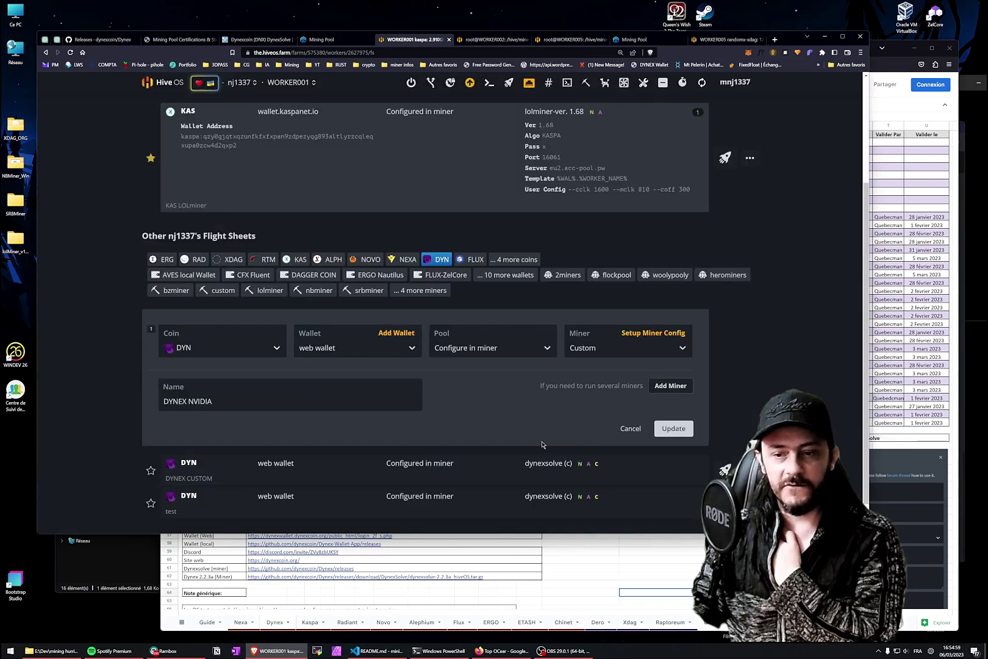
click(691, 428)
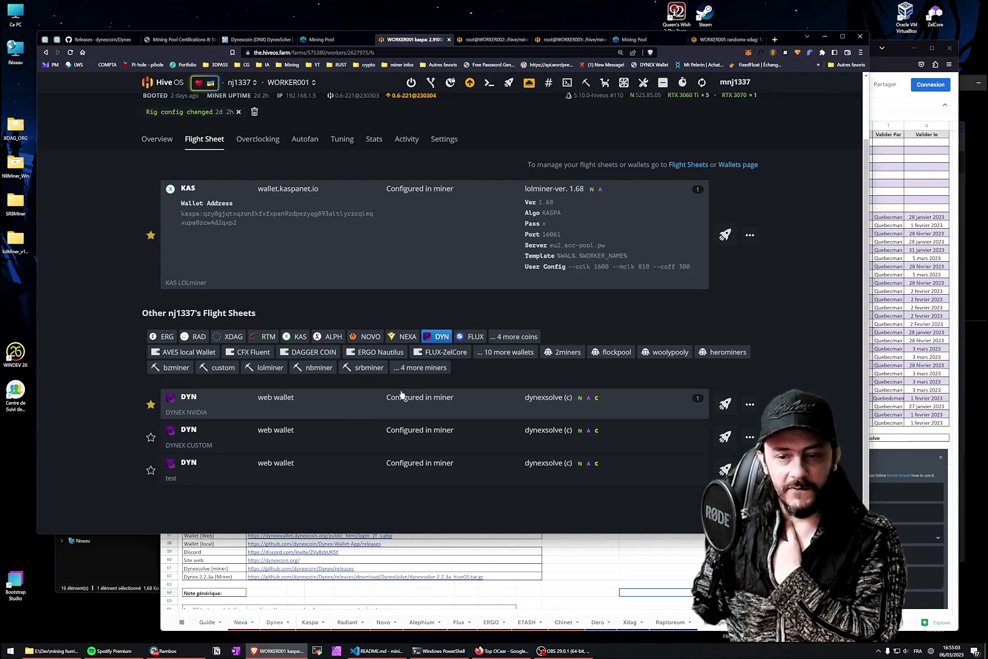
click(725, 406)
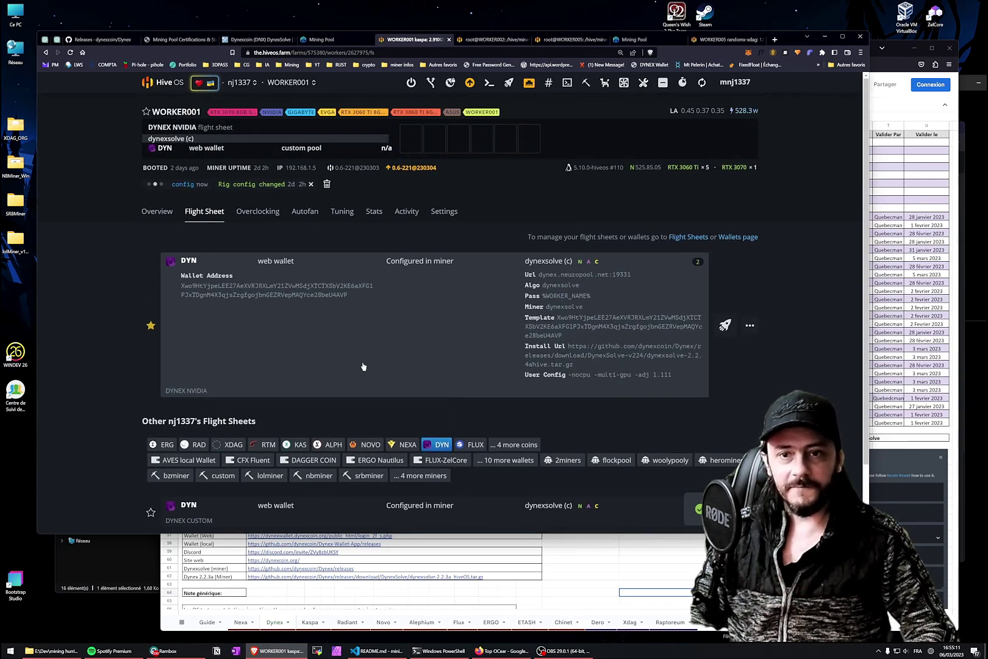
- Open WORKER001's web shell past the certificate warning and log in as user with the account password
click(294, 167)
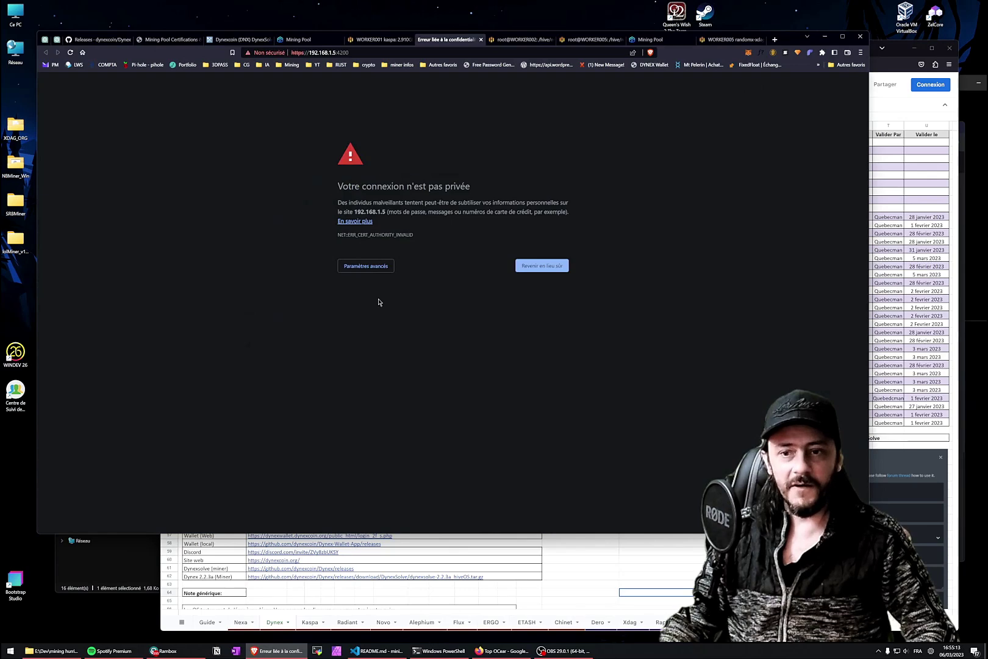
click(375, 268)
click(374, 336)
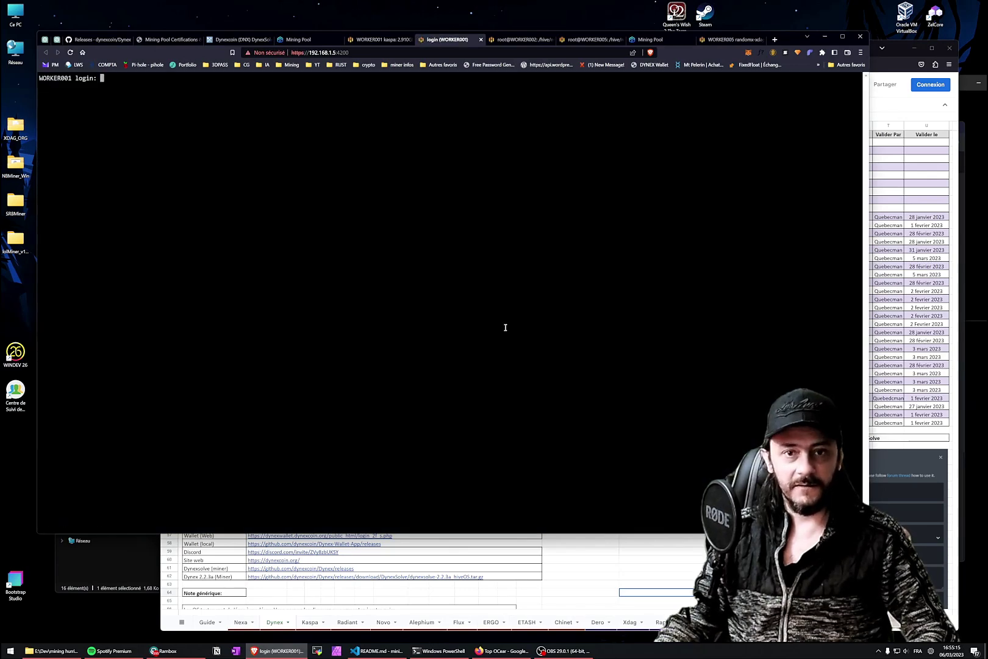
text(user)
key(Return)
text(1)
key(Return)
key(Return)
key(Return)
key(Return)
key(Return)
- Run motd watch to monitor the miner's live startup log, and exit back to the shell prompt
text(motd watch)
key(Return)
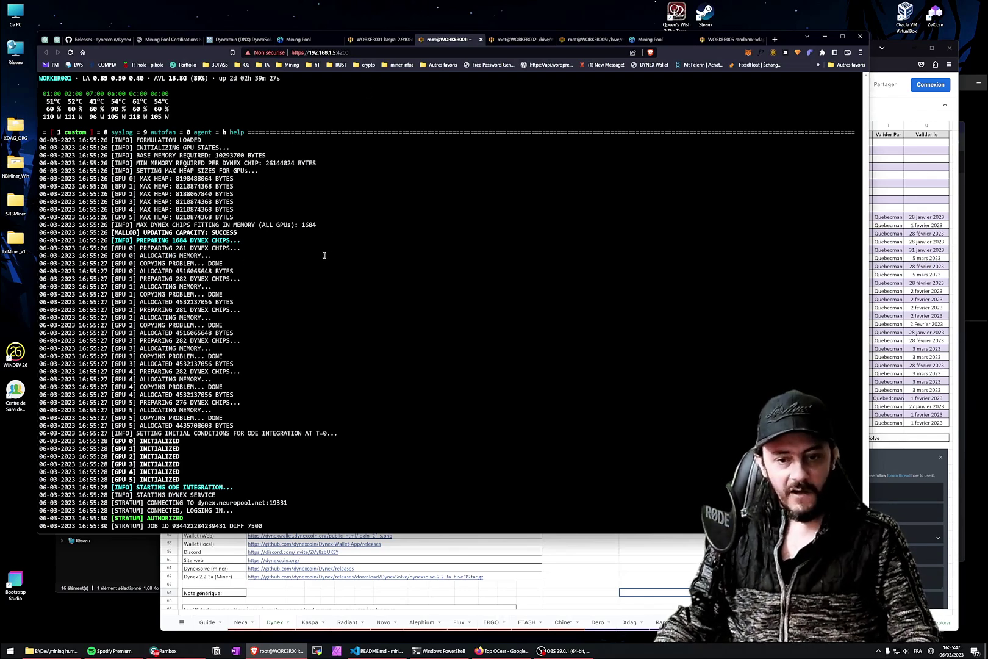
key(ctrl+c)
key(Return)
key(Return)
key(Return)
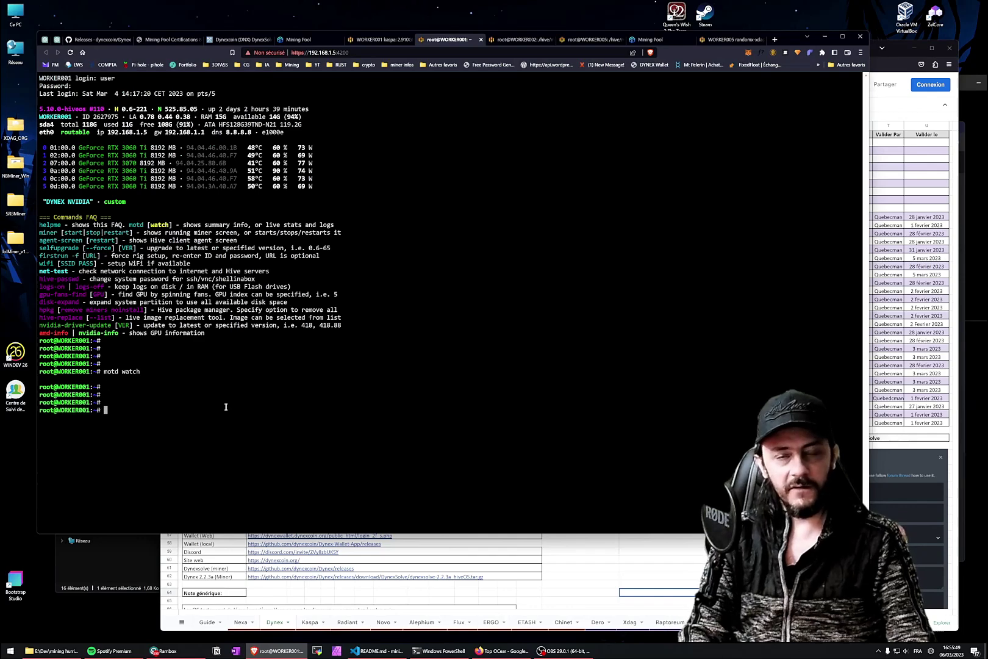
key(Return)
key(Return)
key(Return)
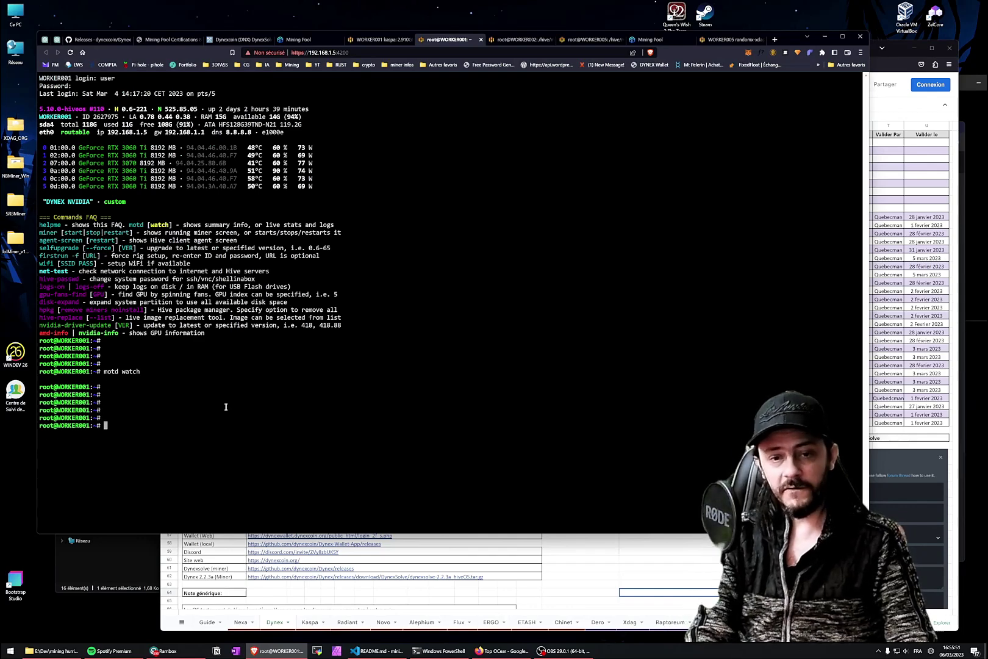
key(Return)
key(Return)
key(Return)
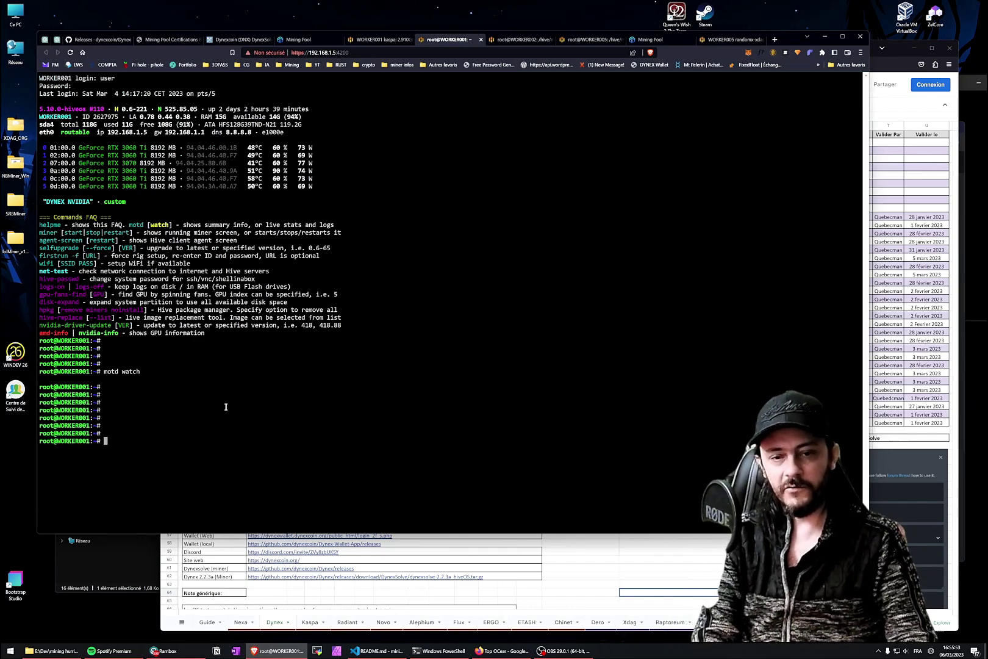
- Change to the /hive/miners/custom directory in the shell
text(cd /miner)
key(Return)
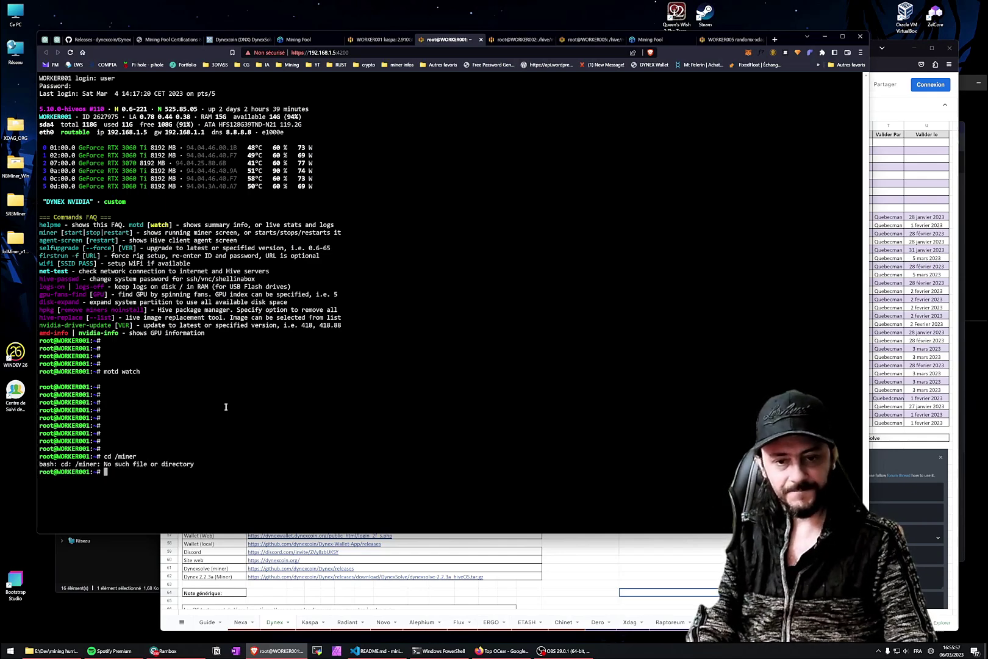
text(cd /)
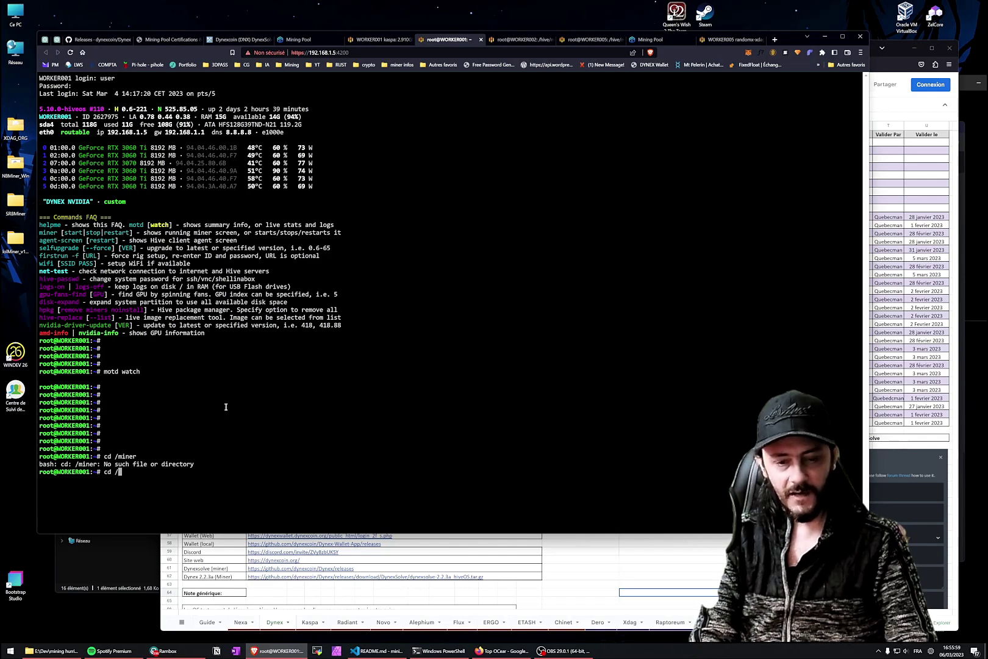
text(hive)
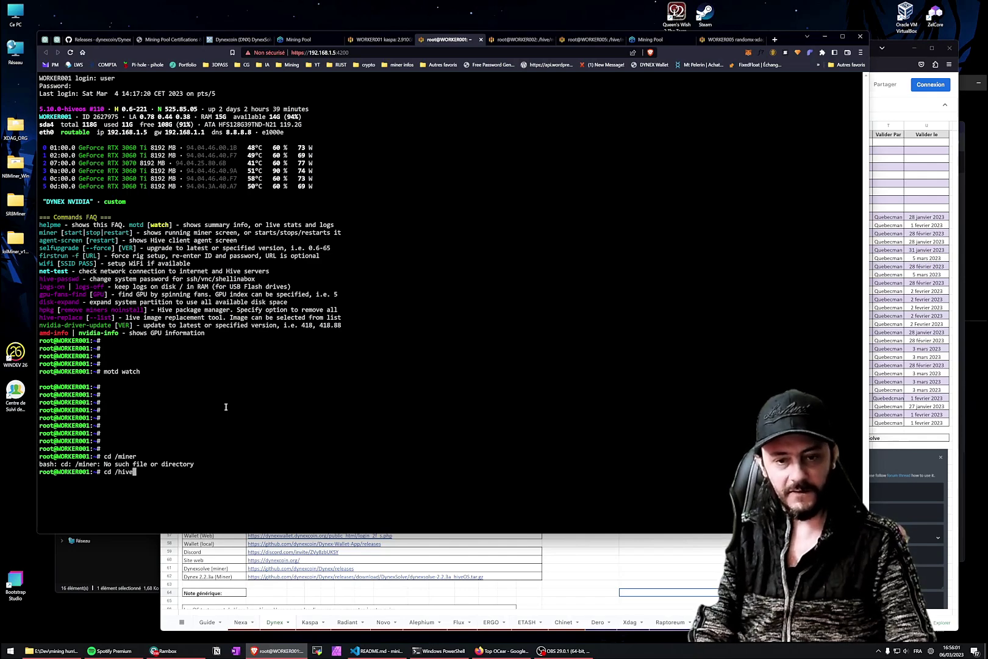
text(/miners/)
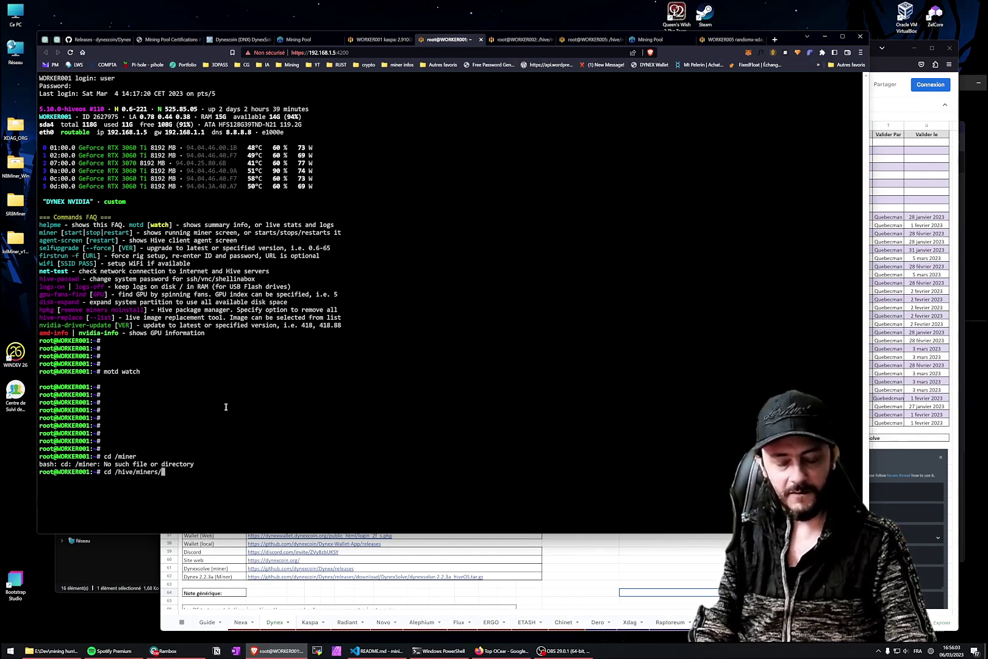
text(ccus)
key(Tab)
key(Return)
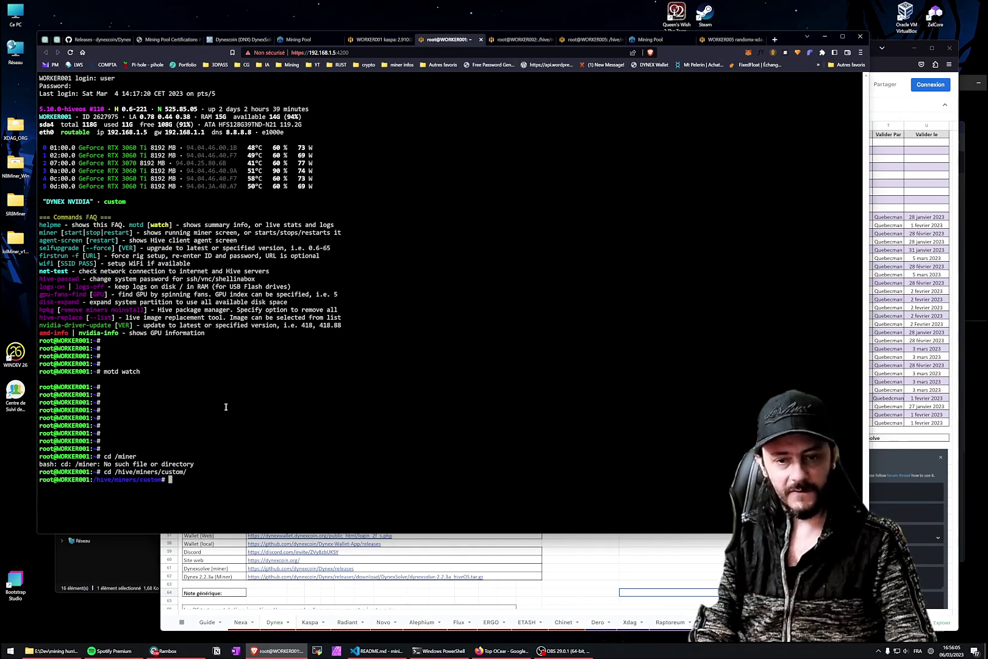
- Open the custom miner directory's h-run.sh file in nano
key(Return)
key(Return)
text(nano )
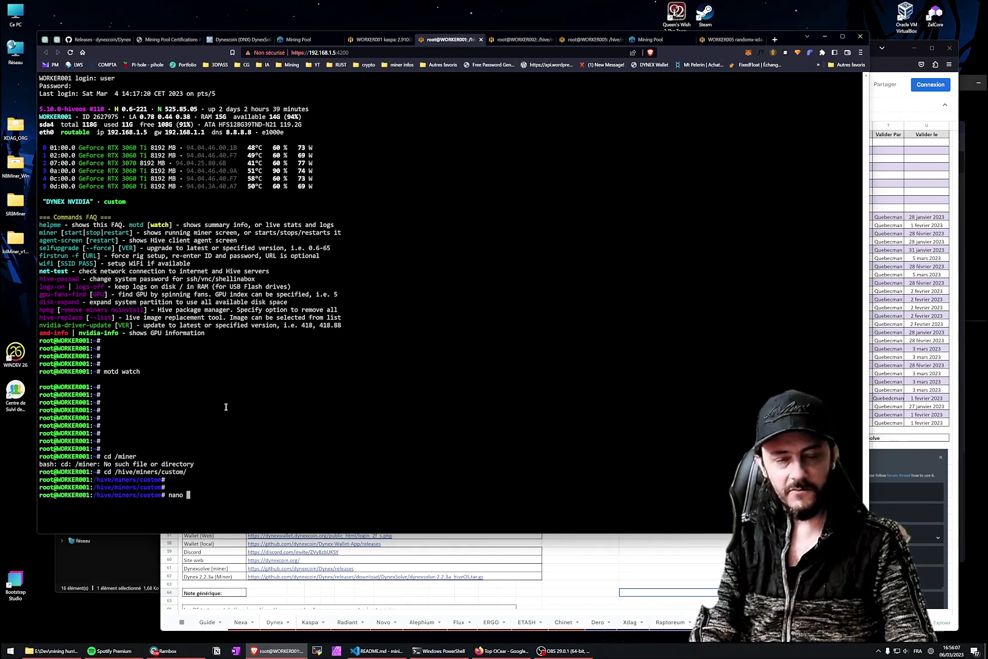
text(h-)
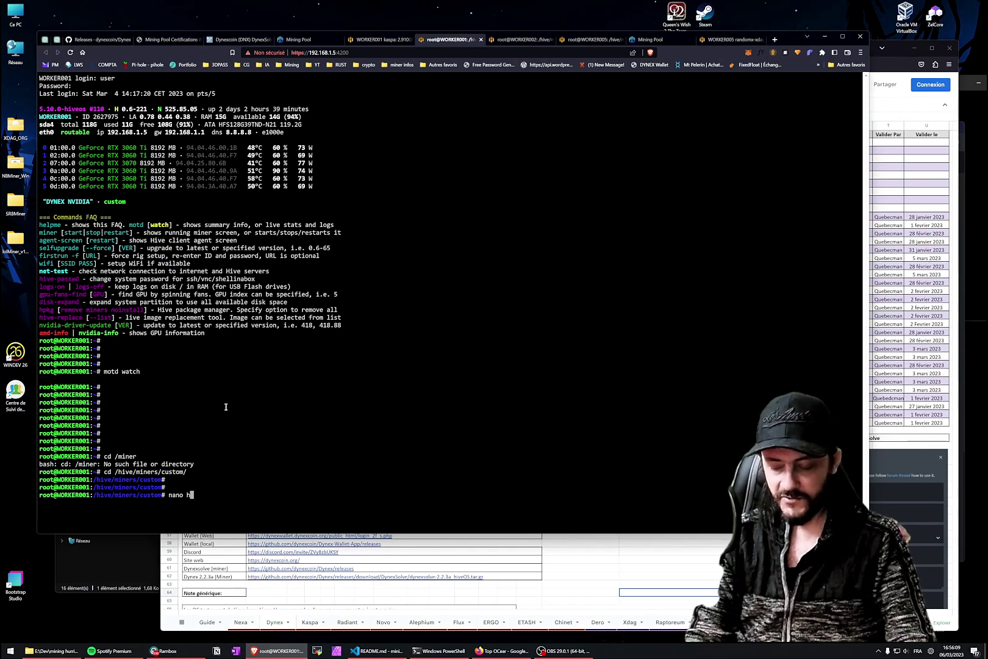
key(Tab)
key(Tab)
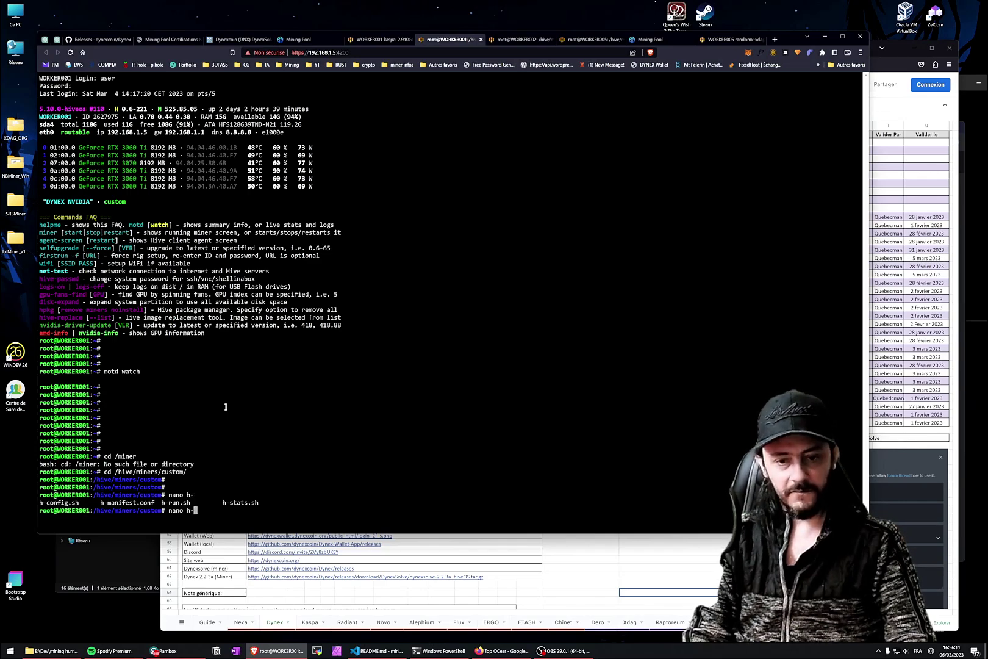
text(r)
key(Tab)
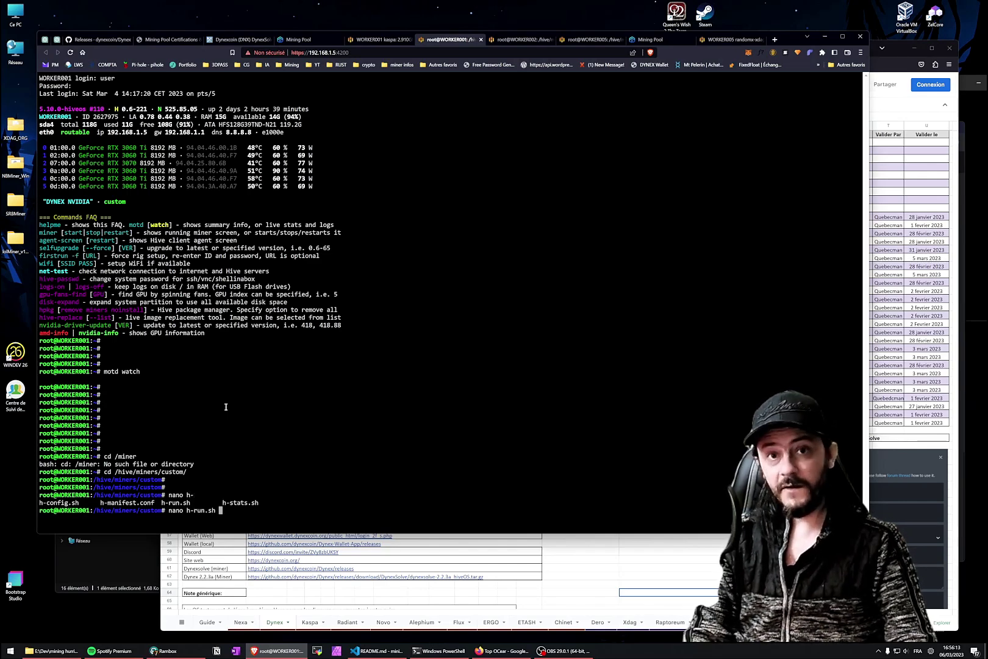
key(Return)
- Insert a blank line in h-run.sh above the final $MINER_DIR/$CUSTOM_MINER/h-run.sh line
key(Down)
key(Down)
key(Down)
key(Down)
key(Down)
key(Down)
key(Down)
key(Down)
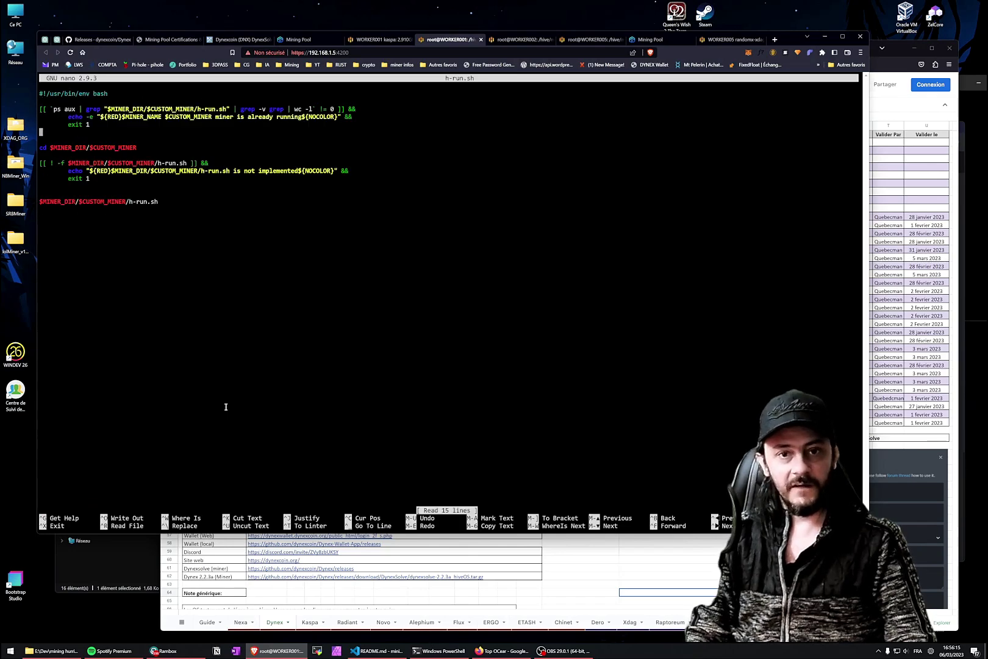
key(Down)
key(Down)
key(Down)
key(Down)
key(Down)
key(Up)
key(Return)
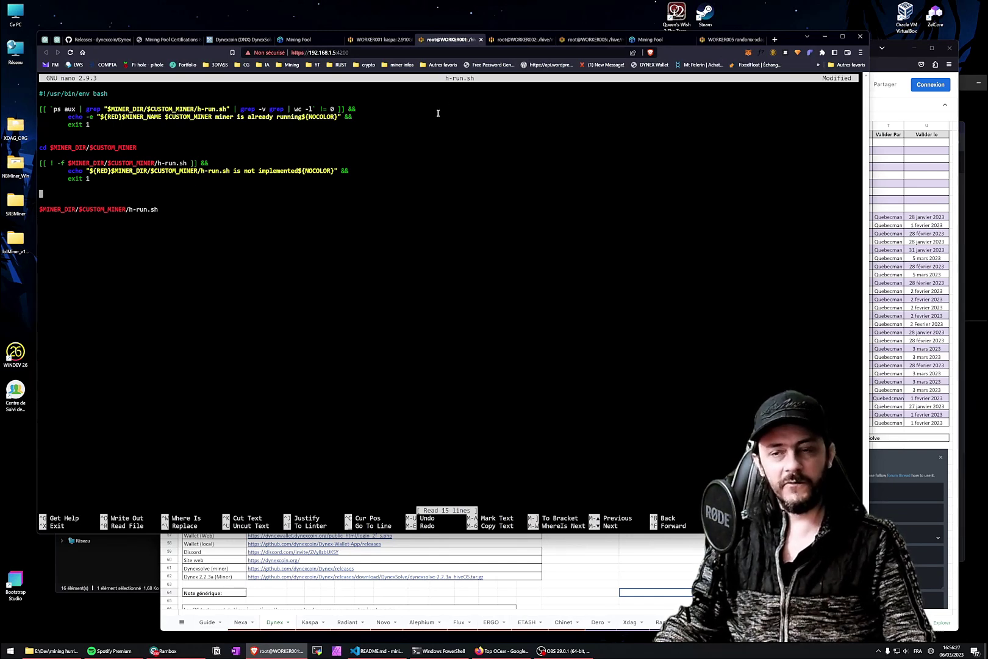
- In WORKER002's shell, exit the live miner log and open h-run.sh in nano
click(513, 47)
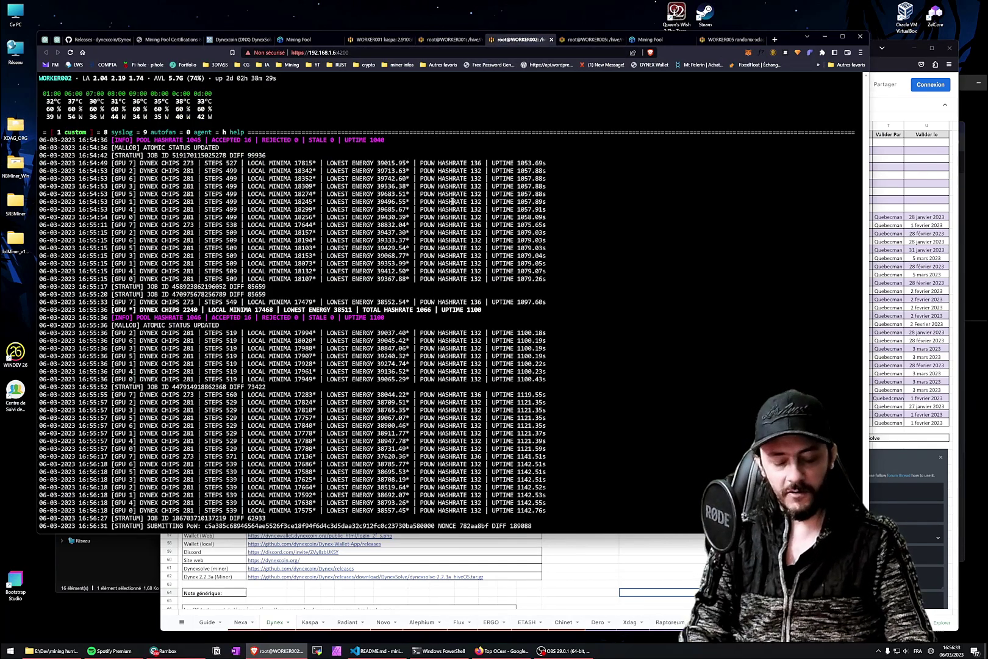
key(ctrl+c)
key(Up)
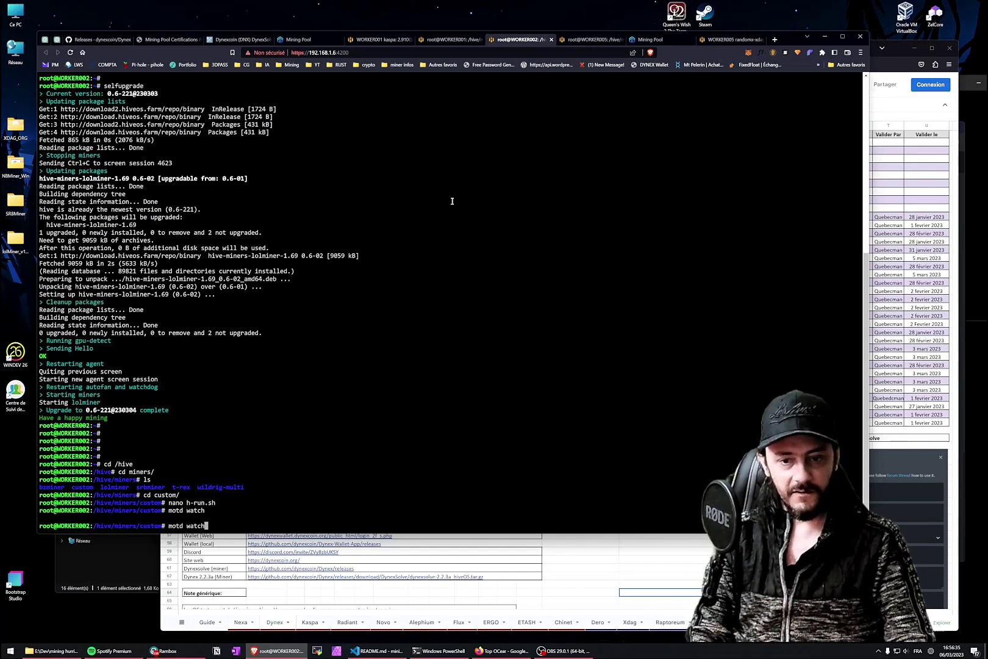
key(Up)
key(Return)
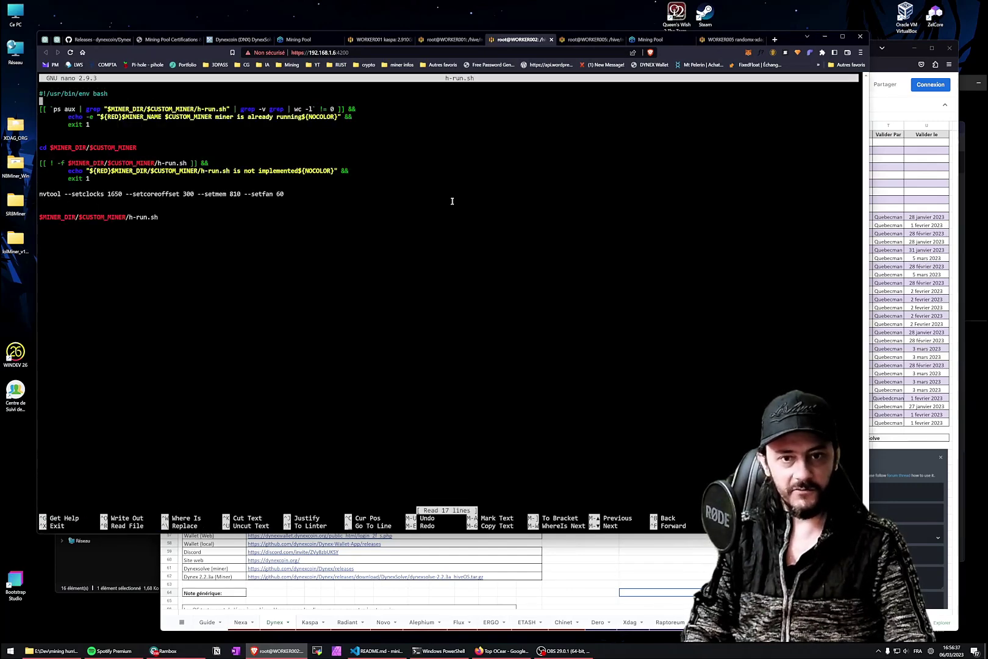
- Copy the line "nvtool --setclocks 1650 --setcoreoffset 300 --setmem 810 --setfan 60" from WORKER002's h-run.sh into the blank line of WORKER001's h-run.sh
drag(290, 194, 39, 193)
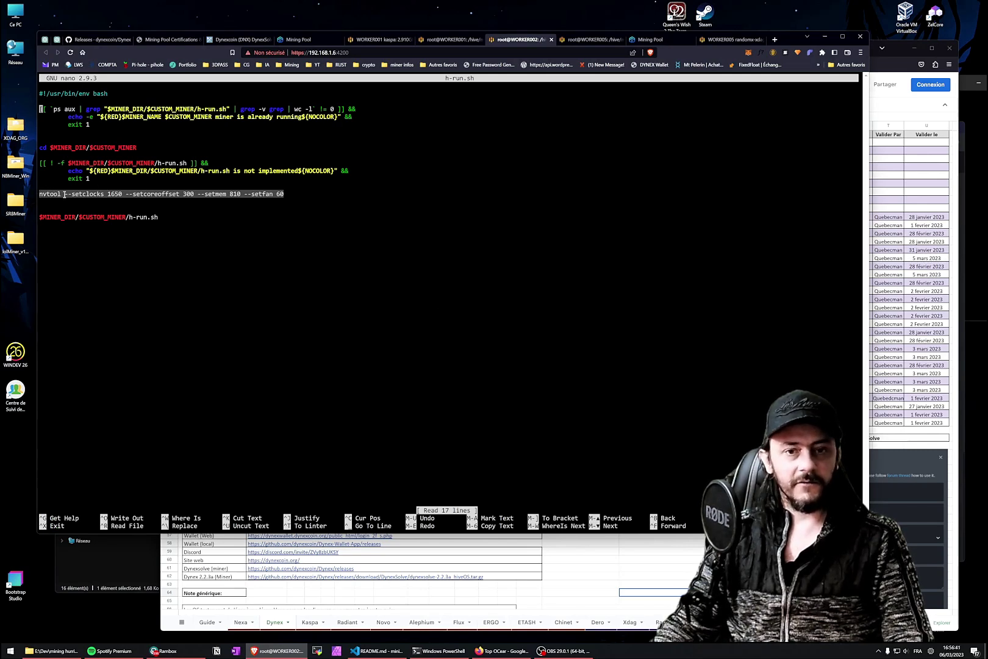
click(475, 43)
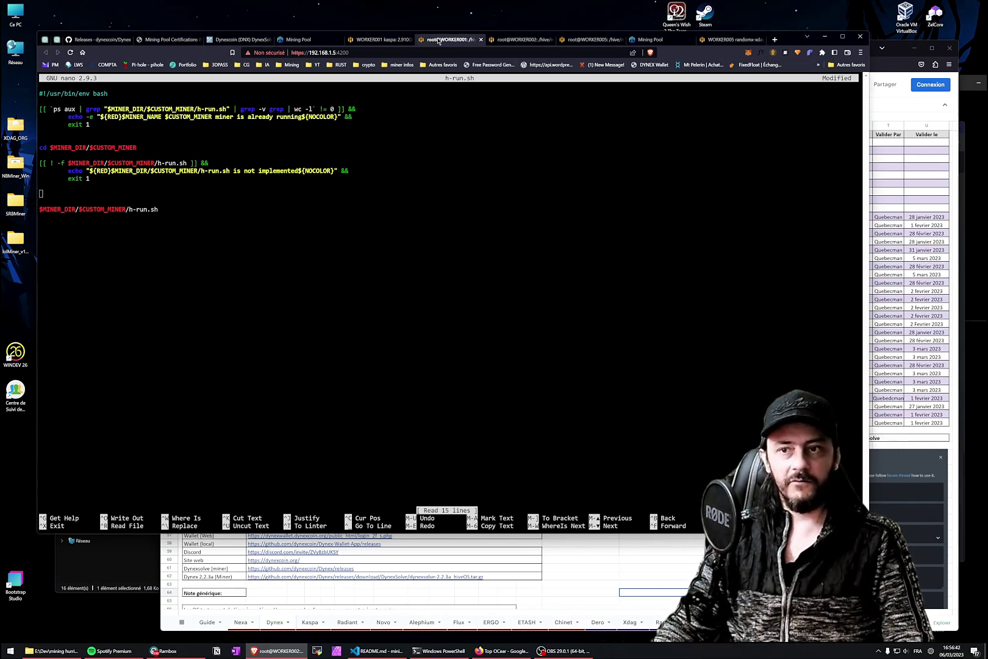
right_click(170, 197)
click(187, 257)
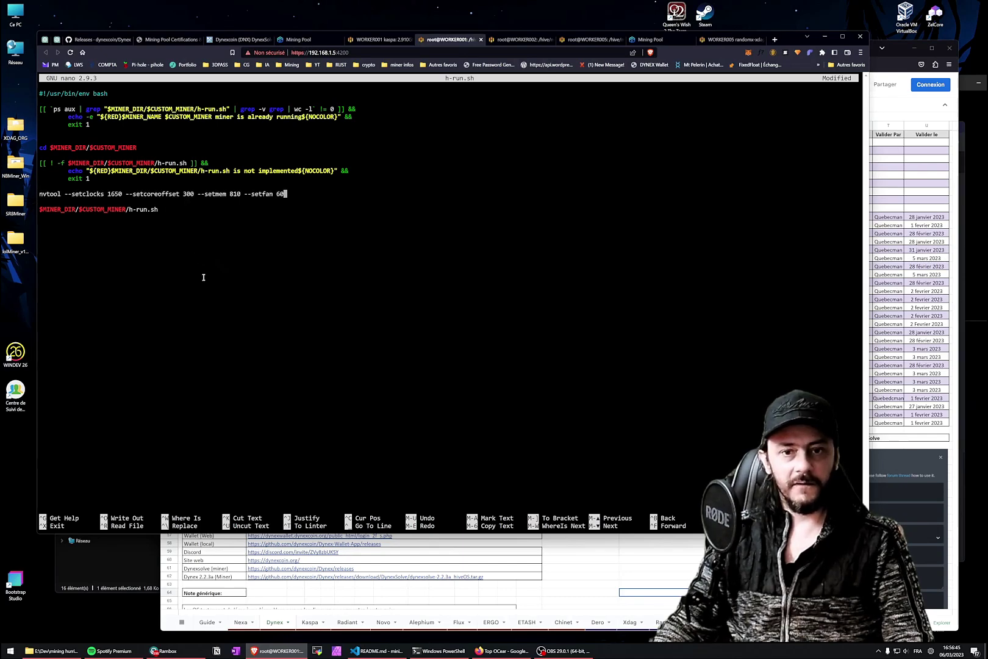
- Review the memory, core clock and core offset arguments of the nvtool line in h-run.sh
key(Left)
key(Left)
key(Left)
key(Left)
key(Left)
key(Left)
key(Left)
key(Left)
key(Left)
key(Left)
key(Left)
key(Left)
key(Left)
key(Left)
key(Left)
key(Left)
key(Left)
key(Left)
key(Left)
key(Left)
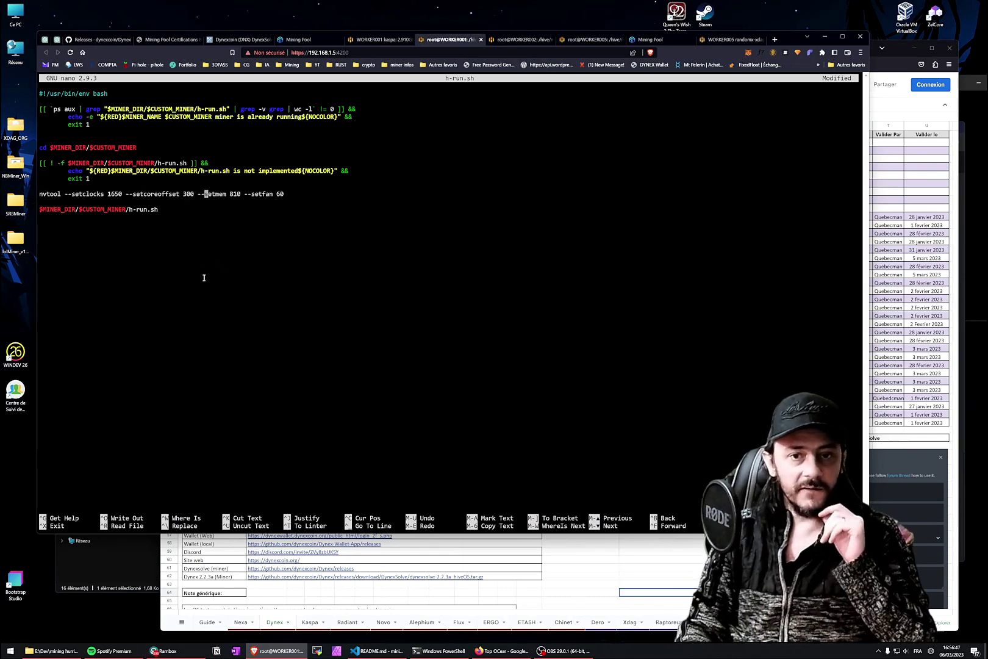
key(Right)
key(Right)
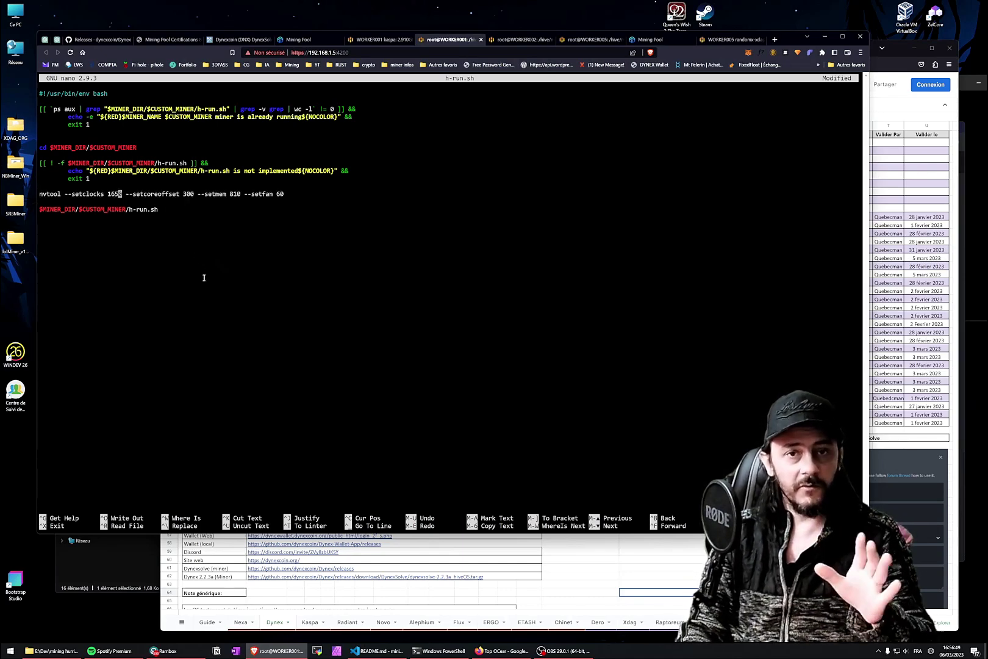
key(Right)
key(Right)
key(Right)
key(Right)
key(Left)
key(Left)
key(Left)
key(Left)
key(Right)
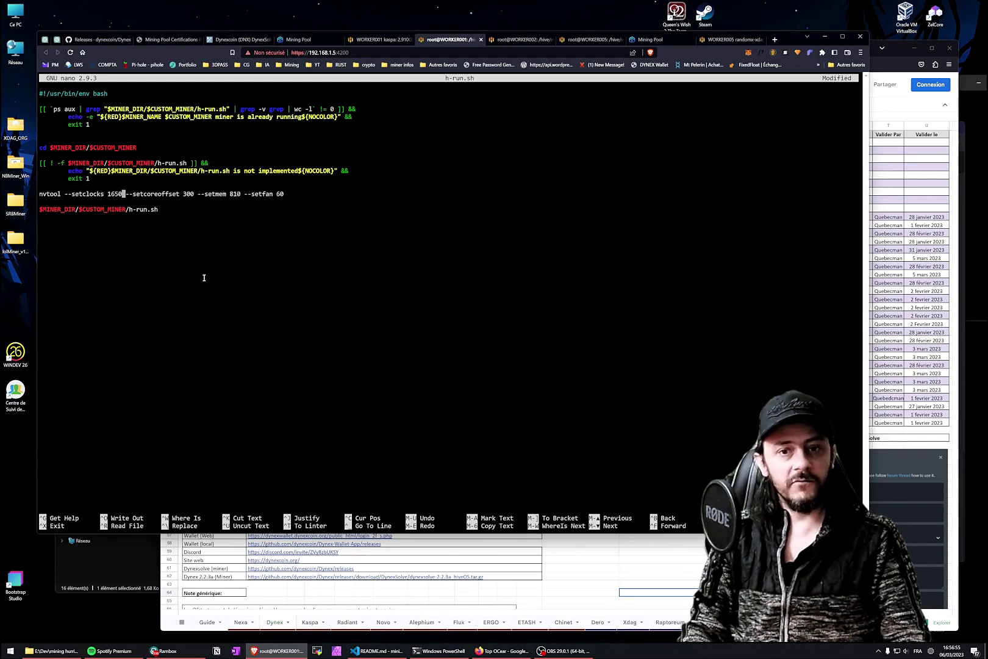
key(Right)
key(Right)
key(Right)
key(Left)
key(Left)
key(Left)
key(Right)
key(Right)
key(Right)
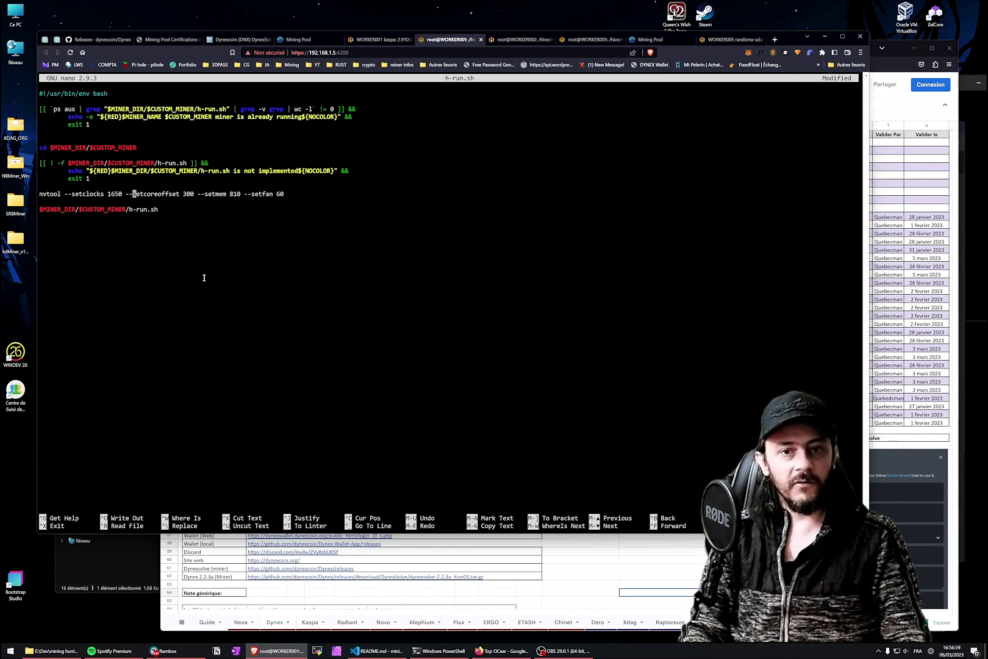
- Set the --setfan value in the nvtool line to 80
key(Right)
key(Right)
key(Right)
key(Right)
key(Right)
key(Right)
key(Right)
key(Right)
key(Right)
key(Right)
key(Right)
key(Right)
key(Right)
key(Right)
key(Right)
key(Right)
key(Right)
key(Right)
key(Right)
key(Right)
key(Right)
key(Right)
key(Right)
key(Right)
key(Right)
key(Right)
key(Right)
key(Right)
key(Right)
key(Right)
key(Right)
key(Right)
key(Right)
key(Right)
key(Right)
key(Right)
key(Right)
key(Right)
key(Right)
key(Right)
key(Right)
key(BackSpace)
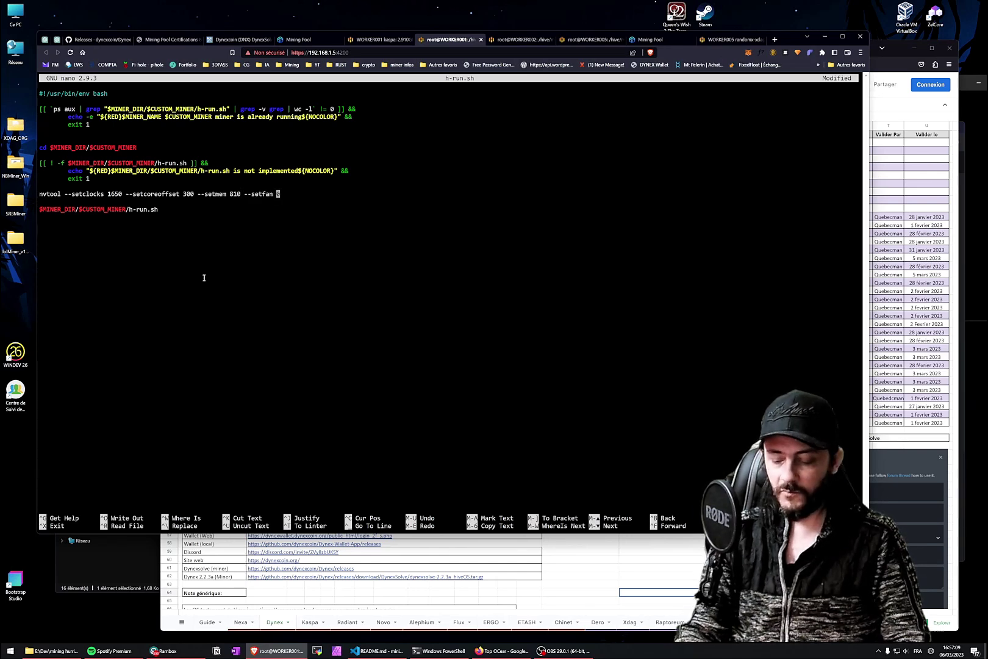
text(8)
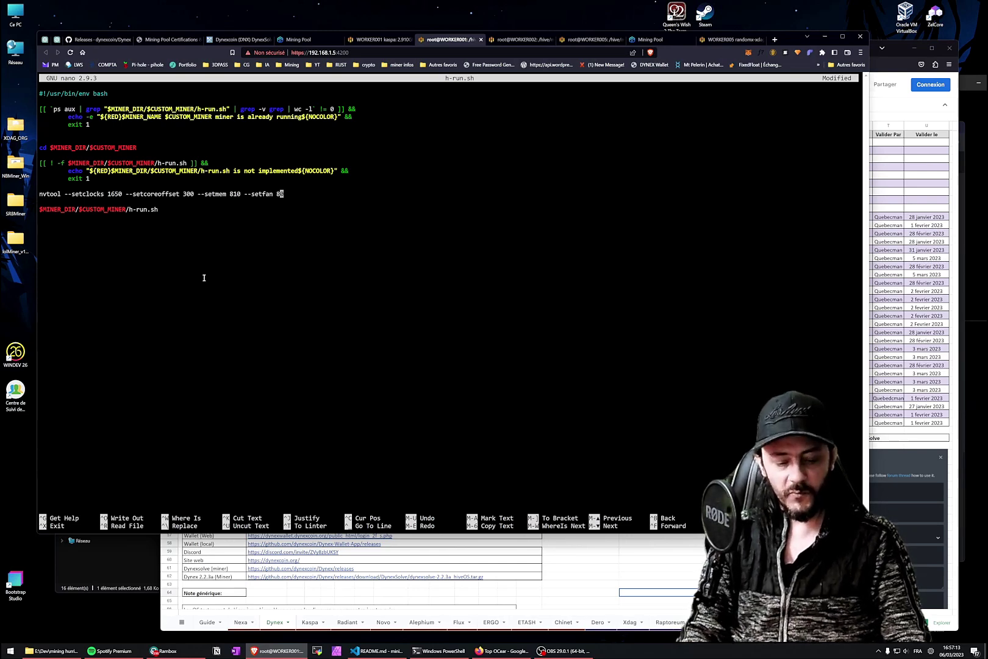
- Save h-run.sh under the same name and exit nano
key(ctrl+o)
key(Return)
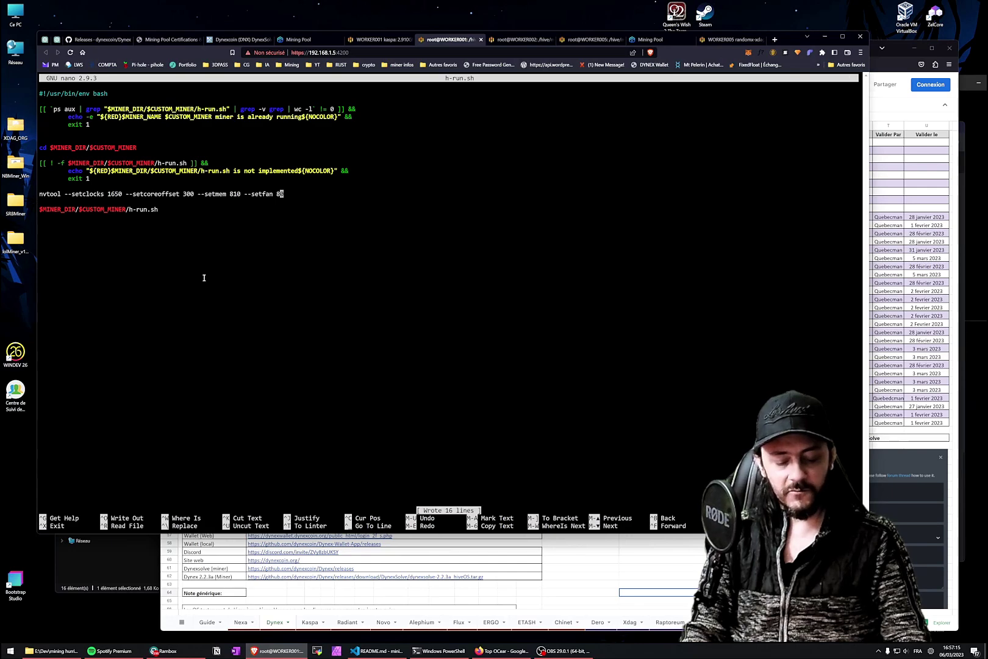
key(ctrl+x)
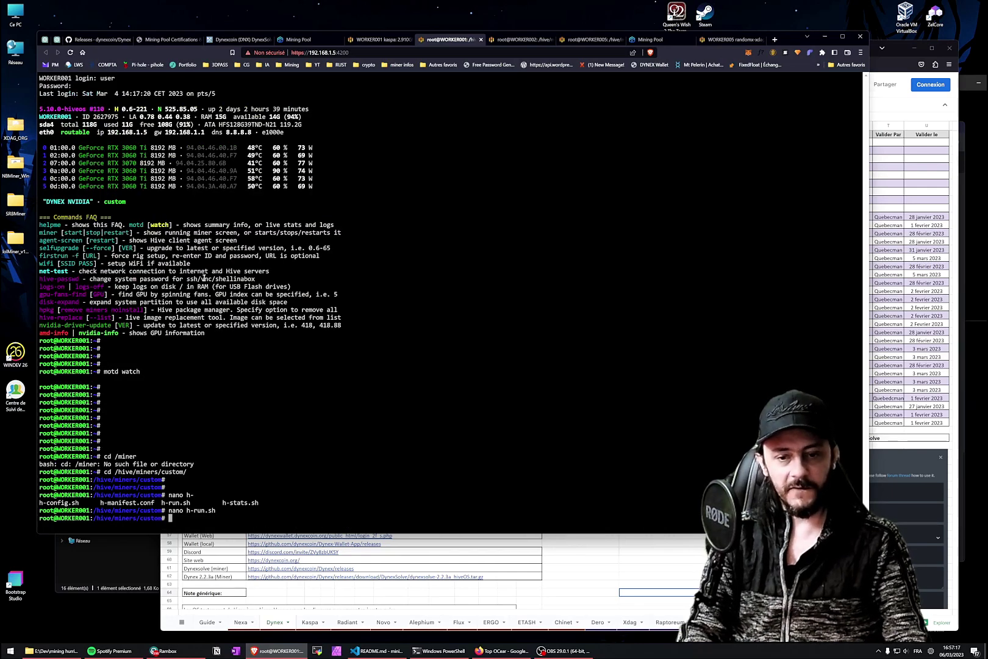
- Restart WORKER001's miner with the miner restart command
key(Return)
key(Return)
key(Return)
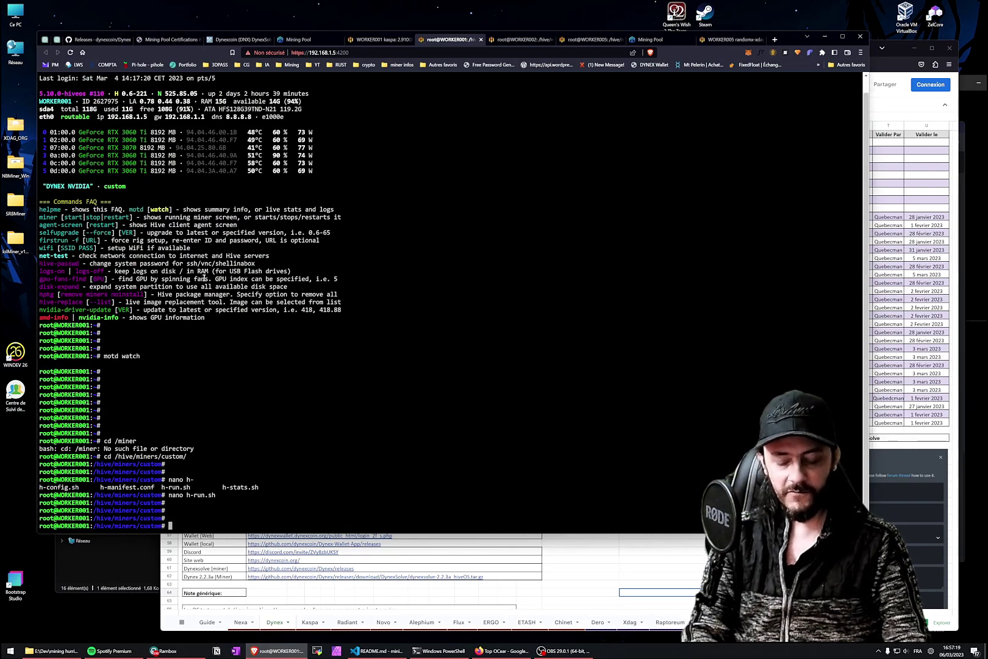
text(miner restat)
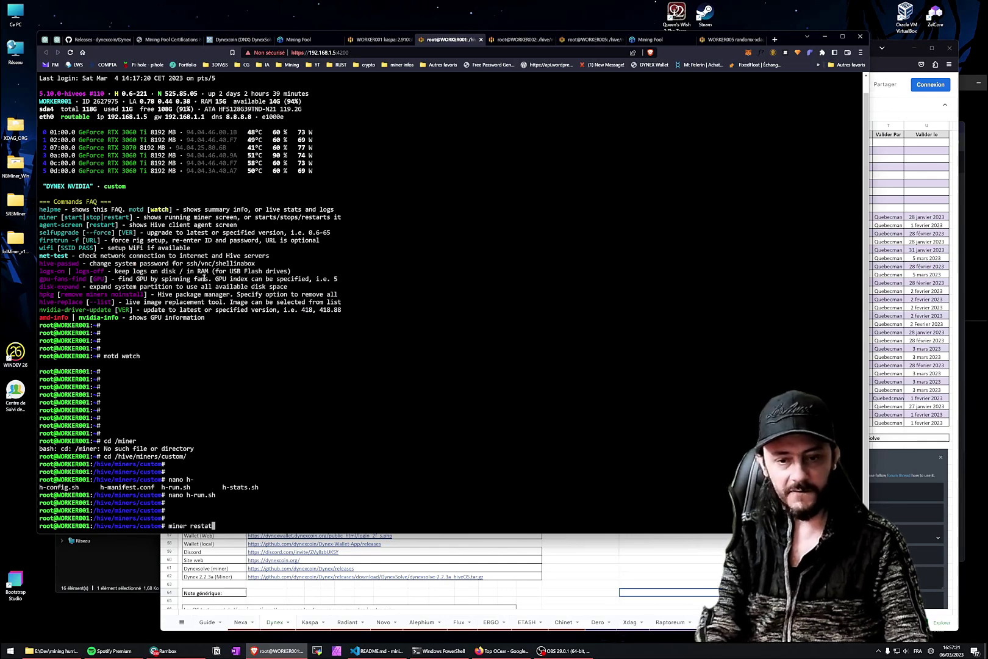
key(BackSpace)
text(rt)
key(Return)
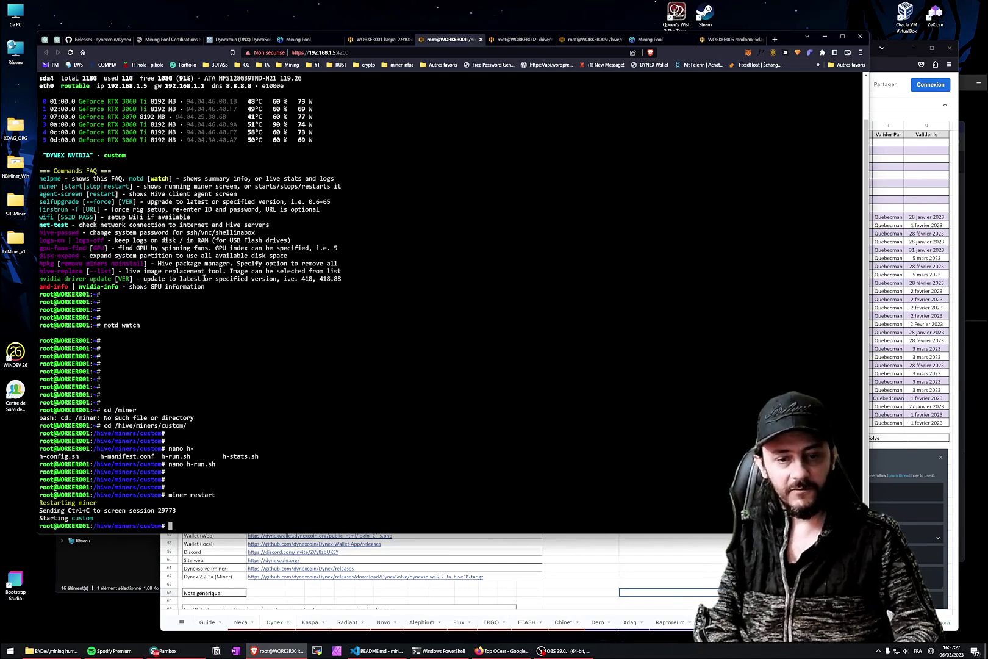
- Run motd watch to monitor WORKER001's live log, and check the log against the worker's Hive OS page
text(motwa)
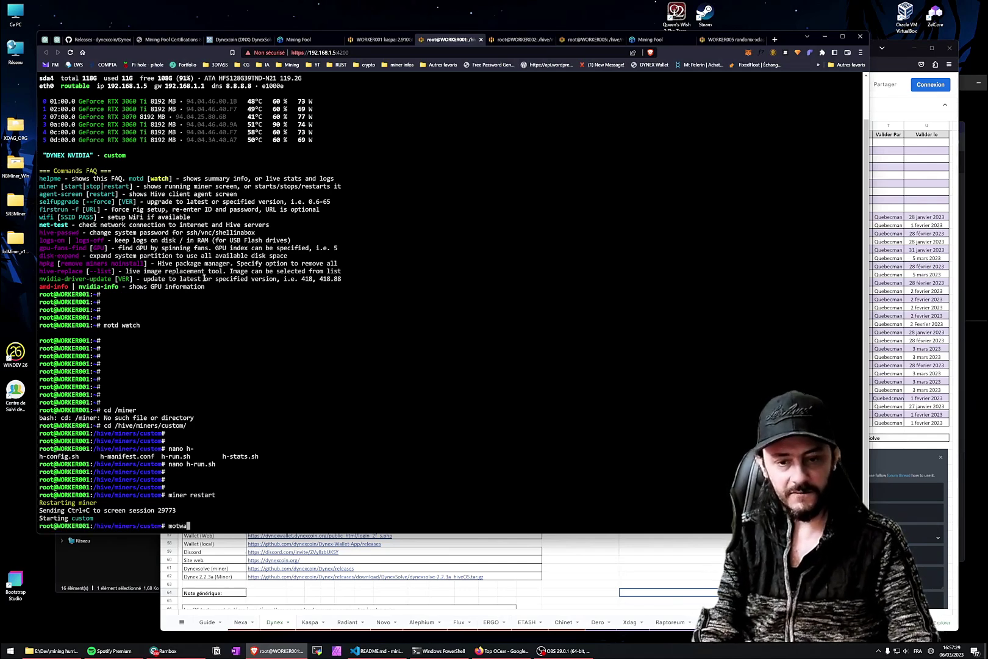
key(BackSpace)
key(BackSpace)
text(d watch)
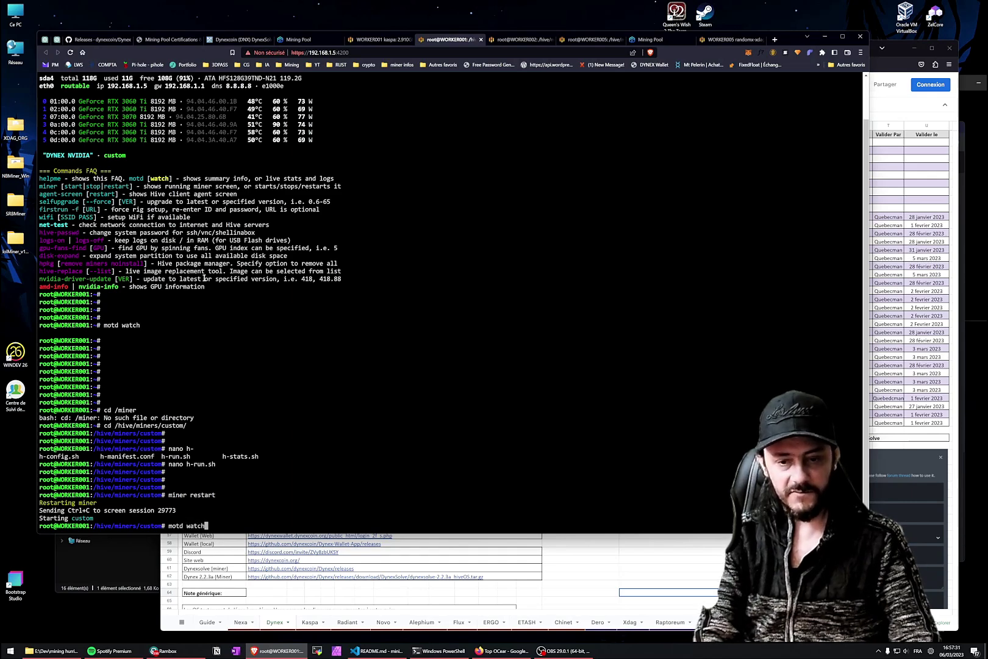
key(Return)
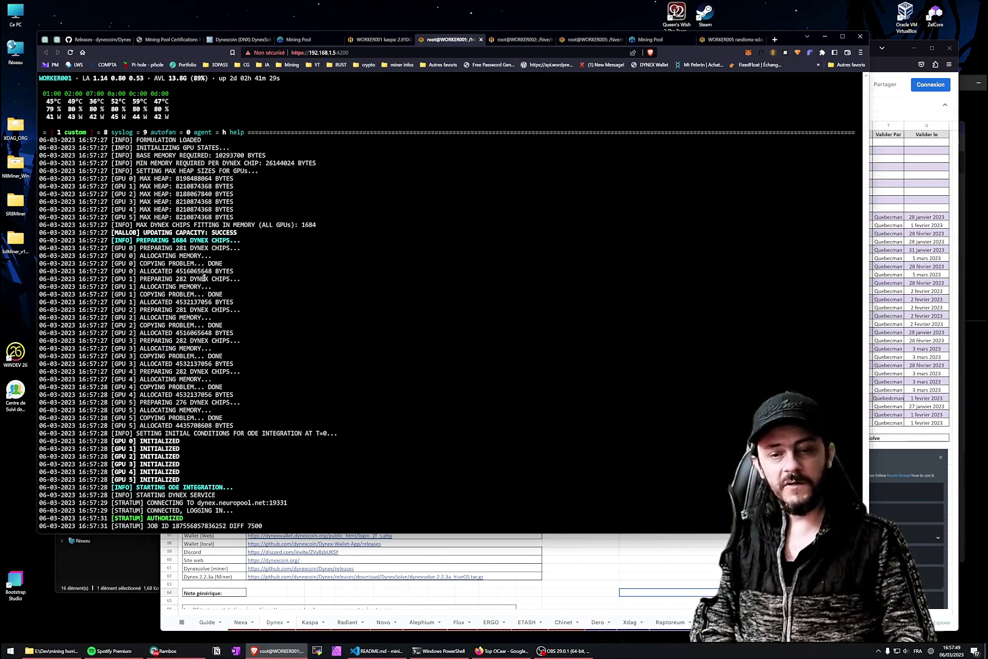
click(378, 39)
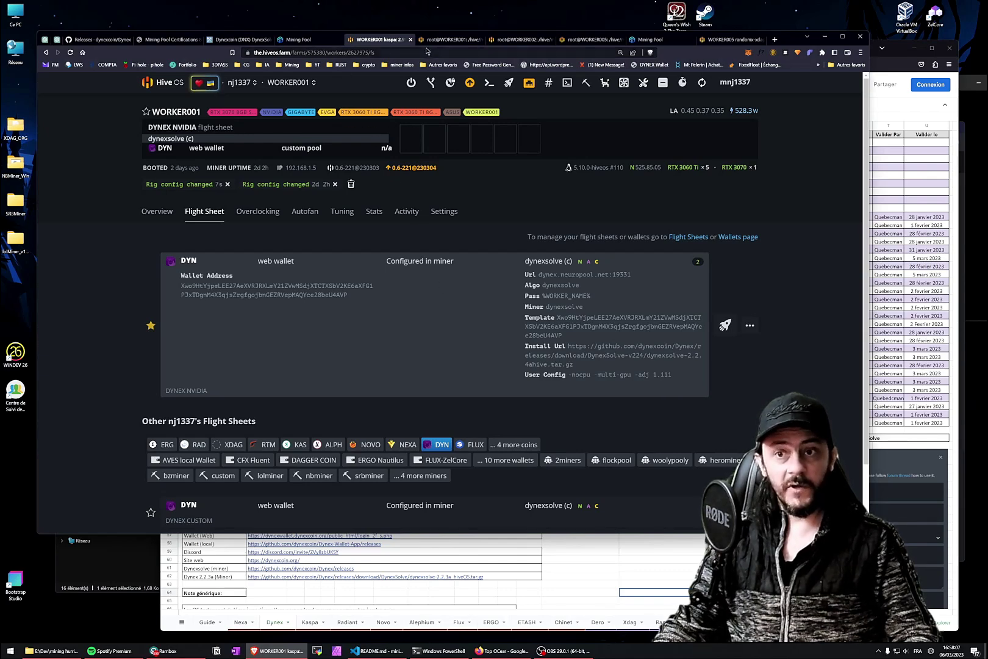
click(448, 40)
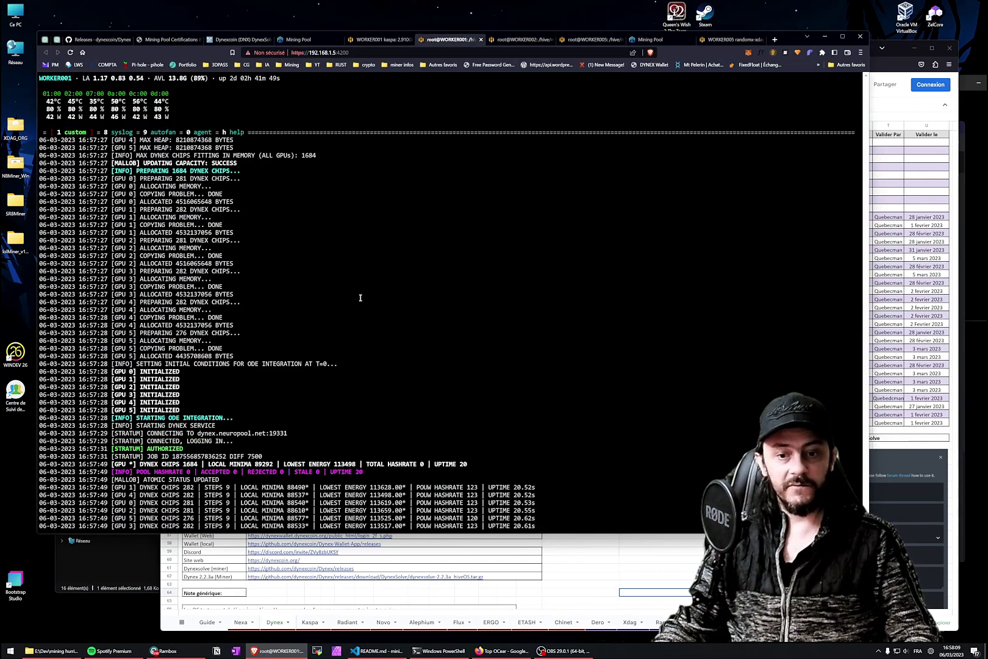
- Switch to WORKER002 in Hive OS and examine its per-GPU hashrates, temperatures and power draw
click(386, 42)
click(292, 82)
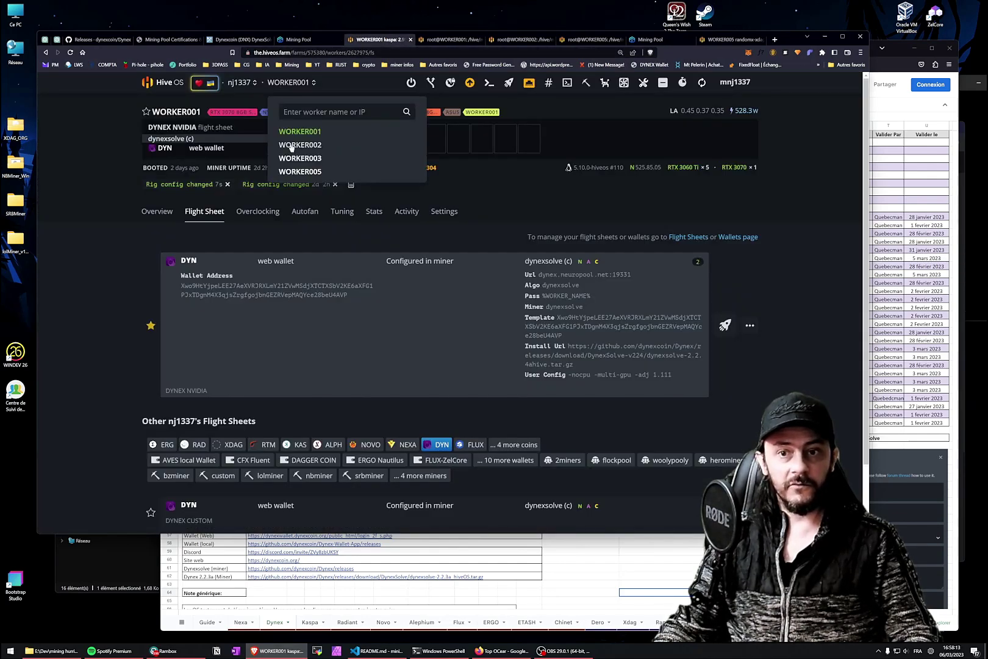
click(291, 145)
scroll(451, 408, down, 1)
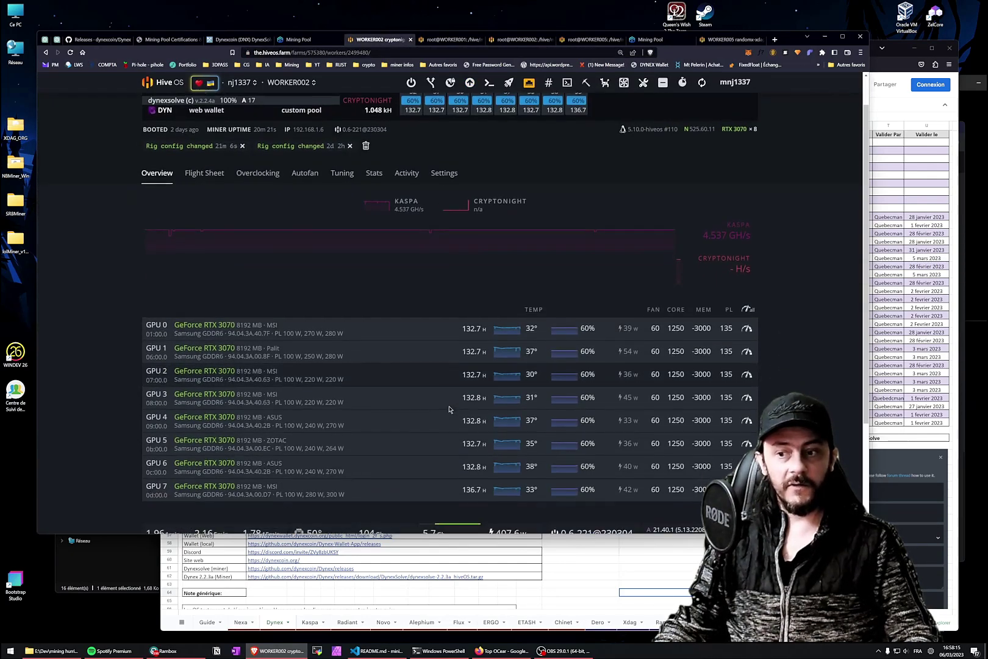
scroll(449, 409, down, 1)
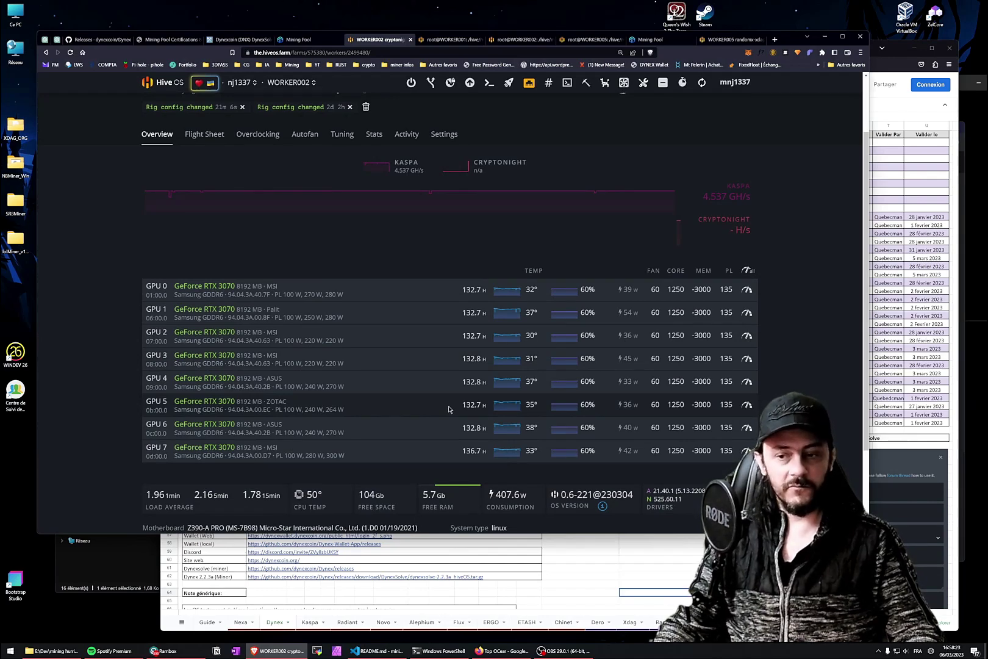
- Switch to WORKER005 in Hive OS, examine its GPU and system overview, and refresh the worker's data
click(297, 85)
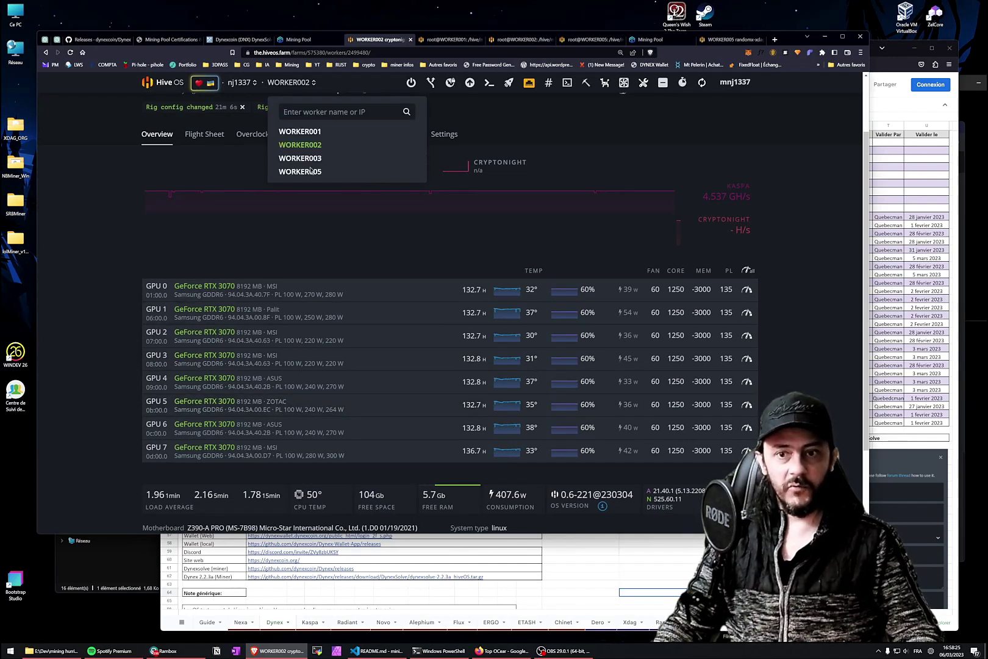
click(300, 172)
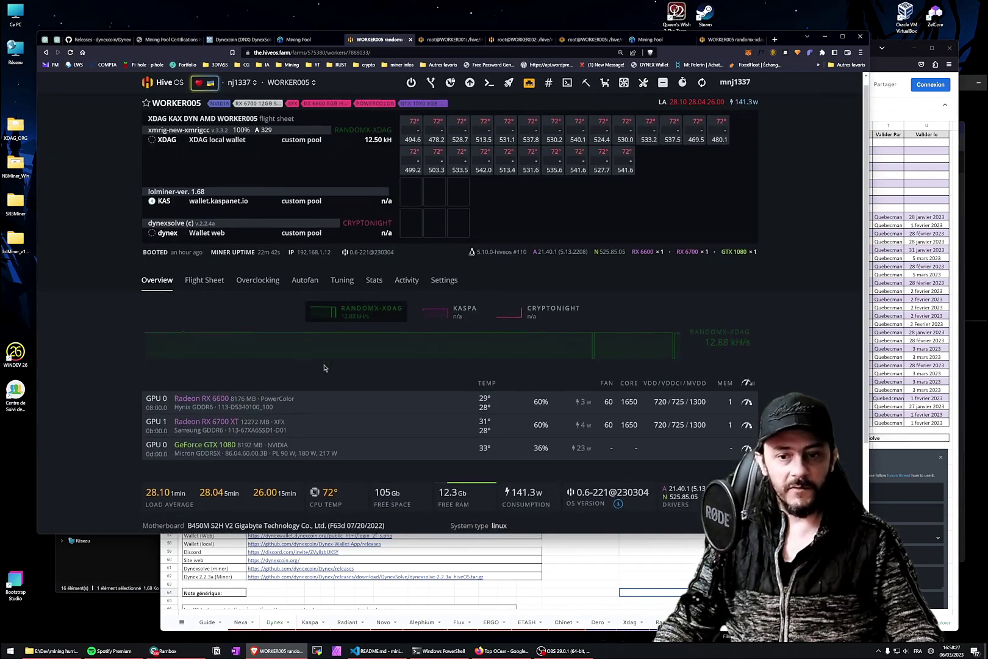
scroll(445, 377, down, 2)
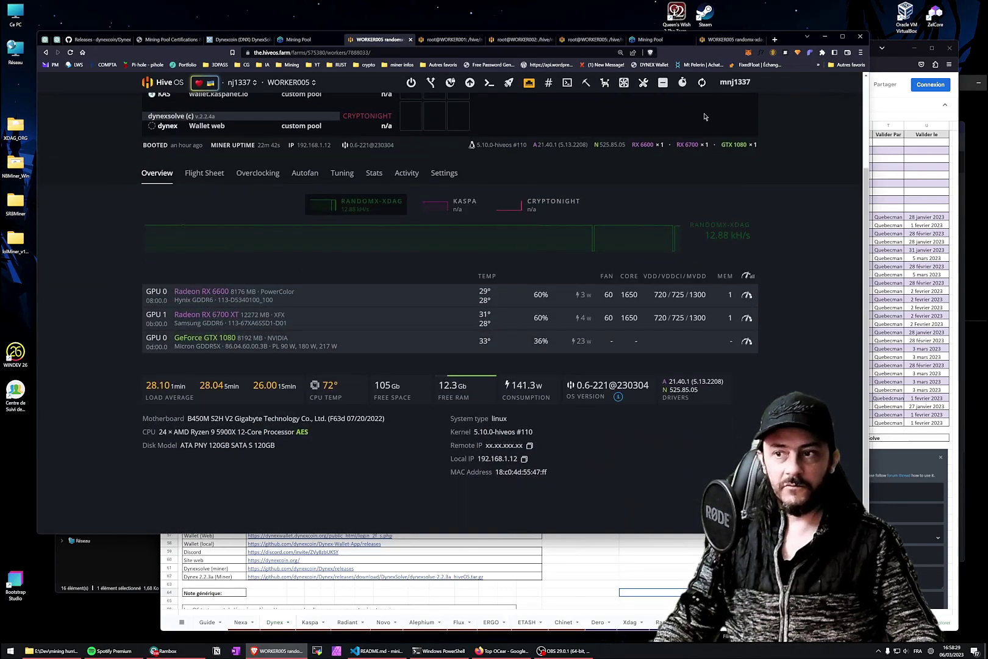
click(702, 87)
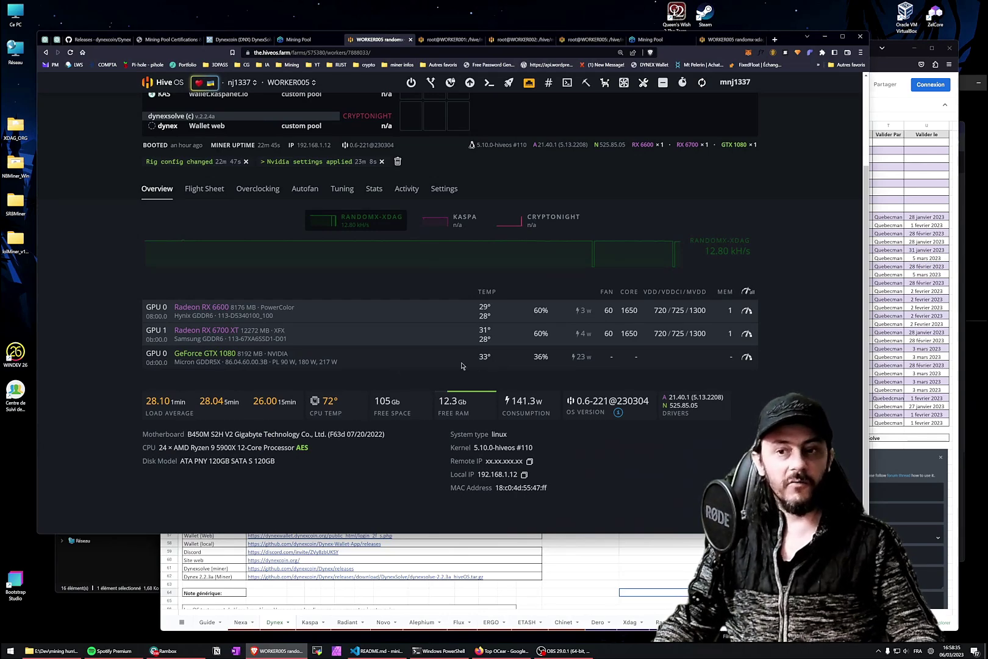
- Clear WORKER005's notifications in Hive OS and log in to its web shell with the username and account password
click(398, 162)
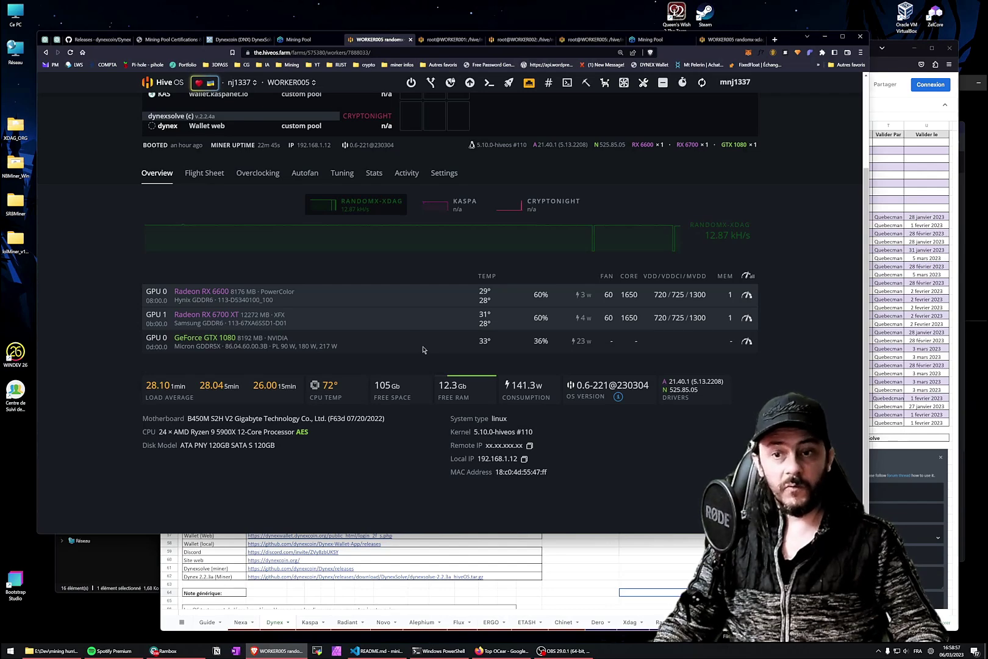
click(308, 146)
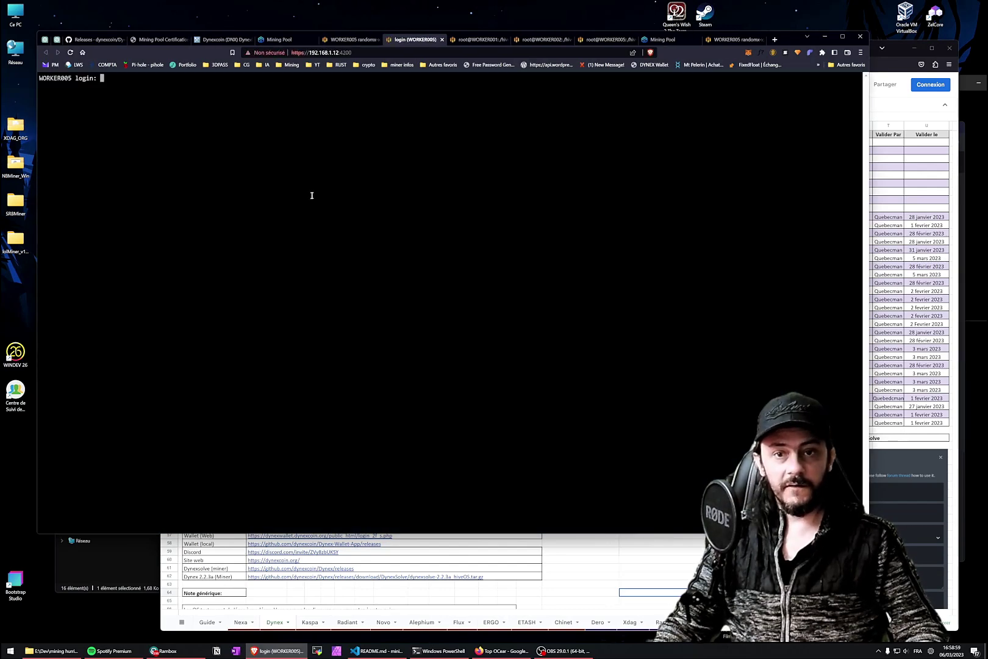
text(user)
key(Return)
key(Return)
- Run motd watch on WORKER005, examine the custom miner's DynexSolve log and stats file path, and return to the shell prompt
text(motd watch)
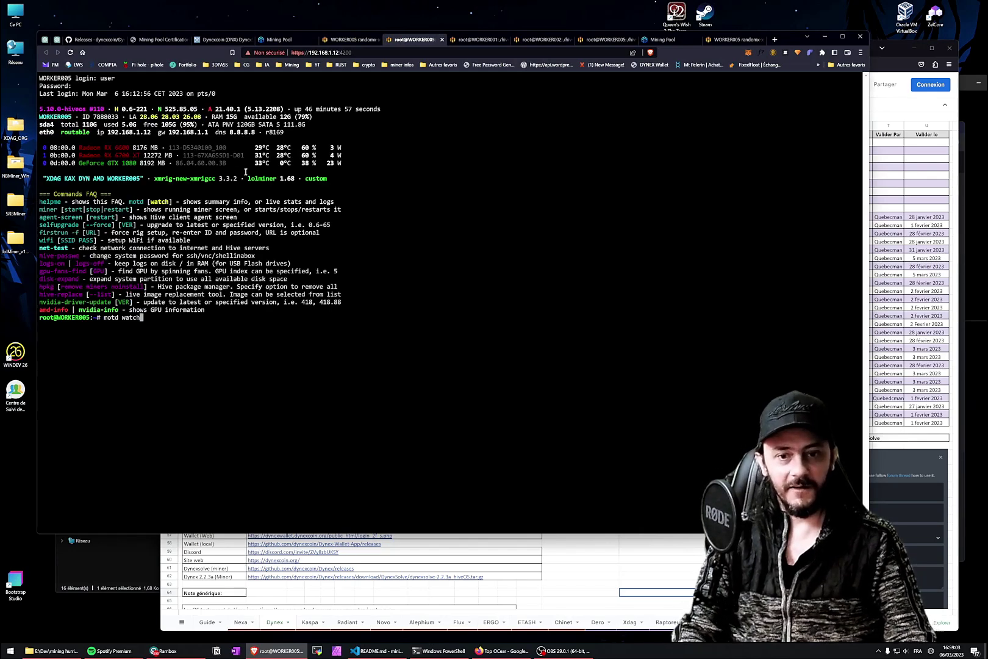
key(Return)
key(3)
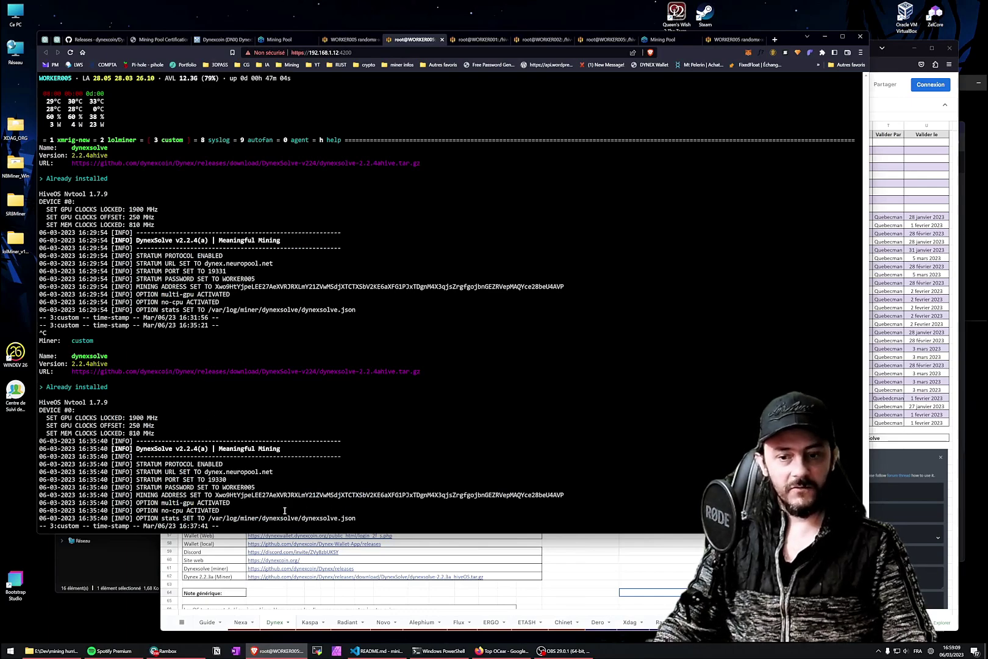
drag(323, 517, 209, 518)
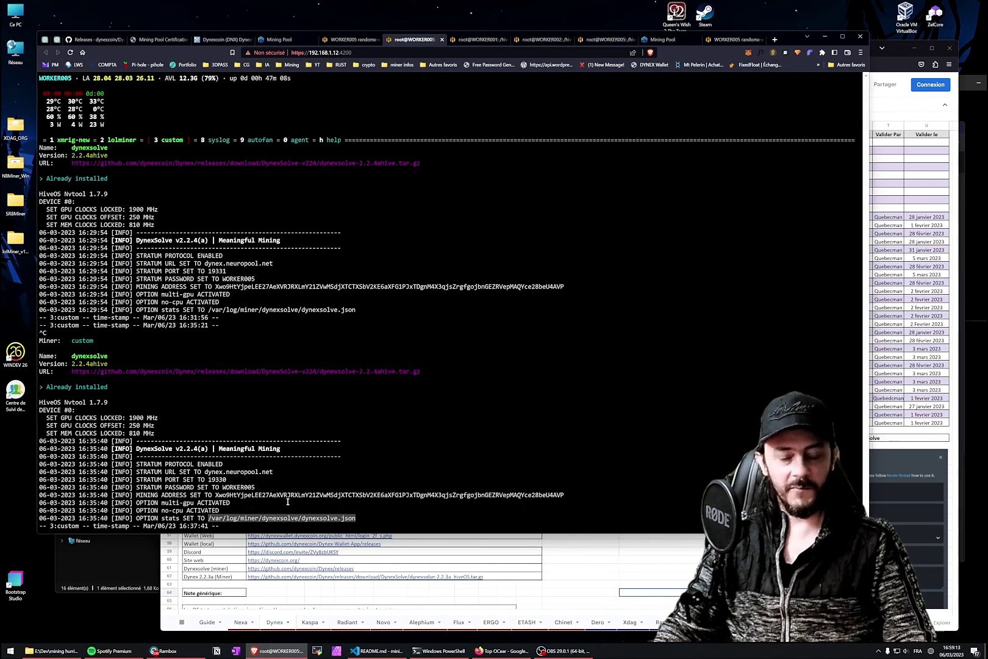
key(ctrl+c)
key(Return)
key(Return)
key(Return)
key(Return)
key(Return)
key(Return)
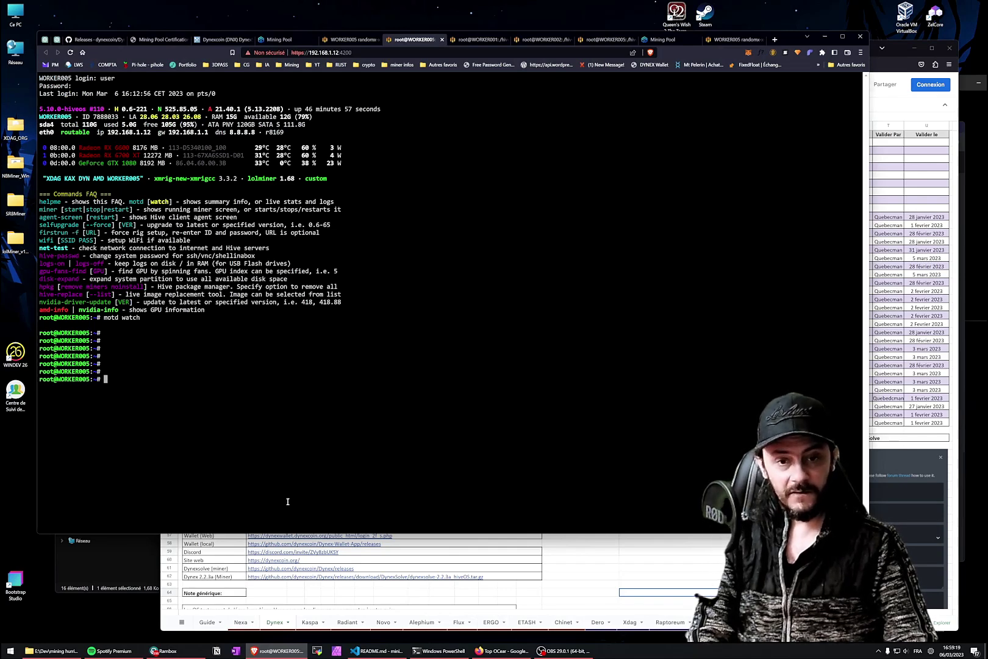
- Change the working directory to /hive/miners/custom/ on WORKER005
text(cd /miner)
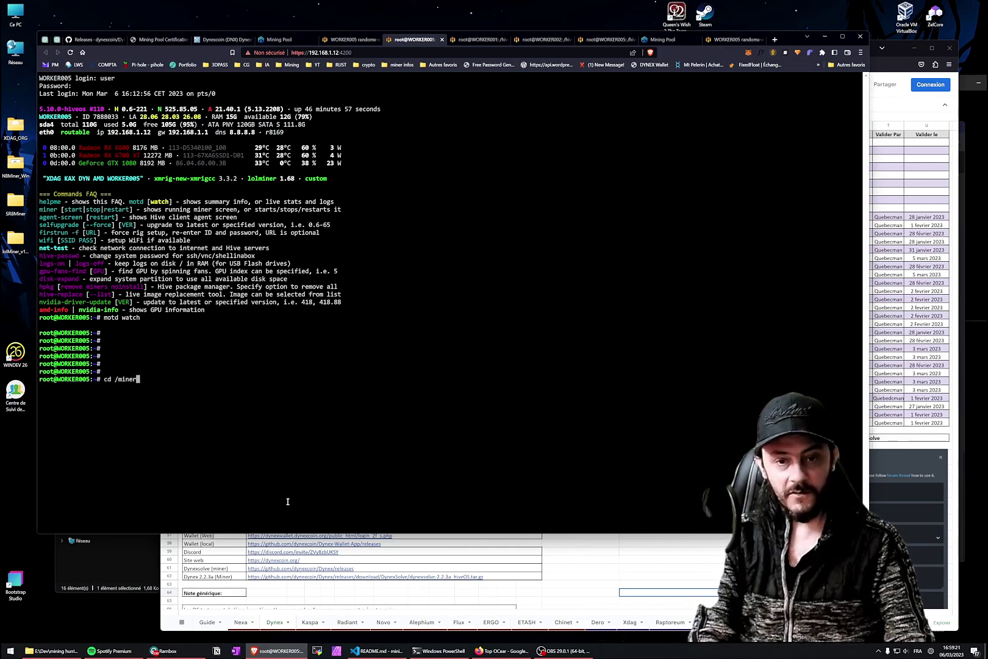
key(BackSpace)
key(BackSpace)
key(BackSpace)
key(BackSpace)
key(BackSpace)
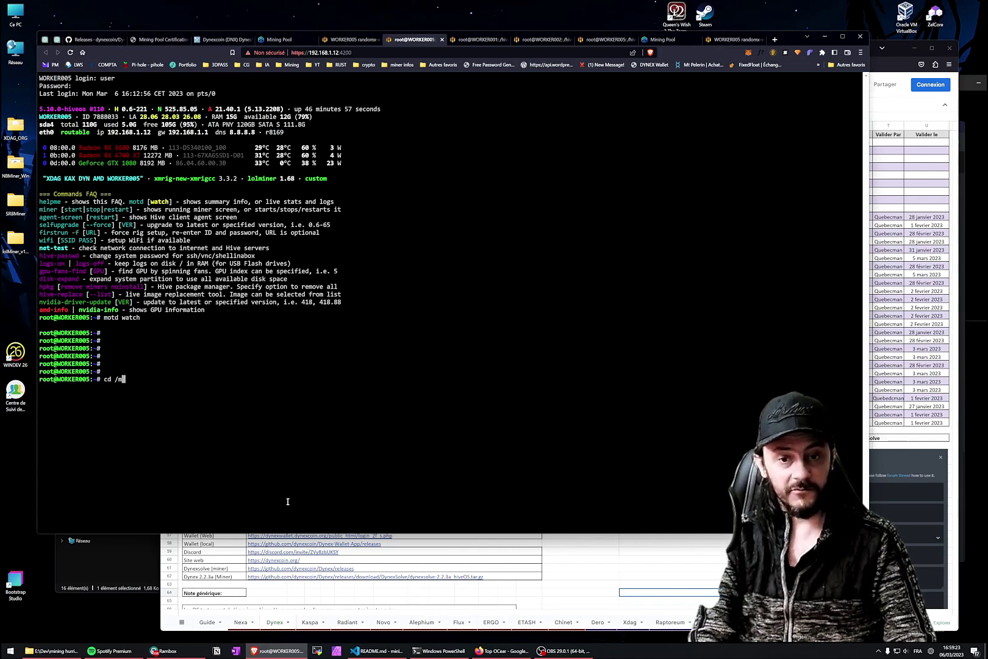
text(hive/m)
key(Tab)
text(c)
key(Tab)
key(Return)
key(Return)
key(Return)
key(Return)
- Open h-run.sh from the custom miners folder in the nano editor
text(nano )
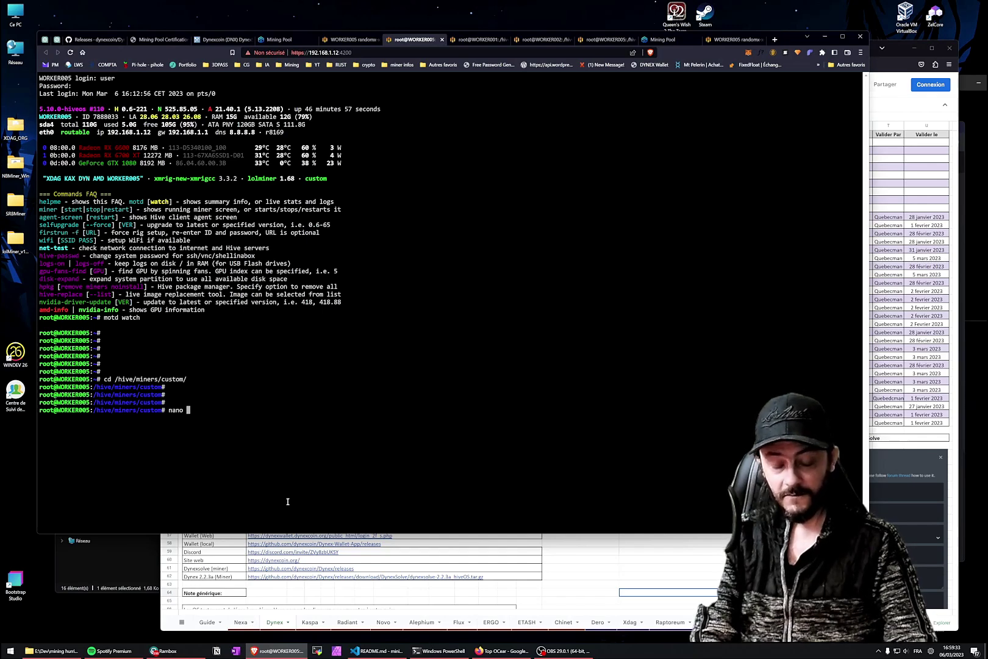
text(h-t)
key(BackSpace)
text(r)
key(Tab)
key(Return)
- Set --setcoreoffset to 300 in the nvtool line of h-run.sh and save the file
key(Down)
key(Down)
key(Down)
key(Down)
key(Down)
key(Down)
key(Down)
key(Down)
key(Down)
key(Down)
key(Down)
key(Down)
key(Down)
key(Right)
key(Right)
key(Right)
key(Right)
key(Right)
key(Right)
key(Right)
key(Right)
key(Right)
key(Right)
key(Right)
key(Right)
key(Right)
key(Right)
key(Right)
key(Right)
key(Right)
key(Right)
key(Right)
key(Right)
key(Right)
key(Right)
key(Right)
key(Right)
key(Right)
key(Right)
key(Right)
key(Right)
key(Right)
key(BackSpace)
key(BackSpace)
key(BackSpace)
text(300)
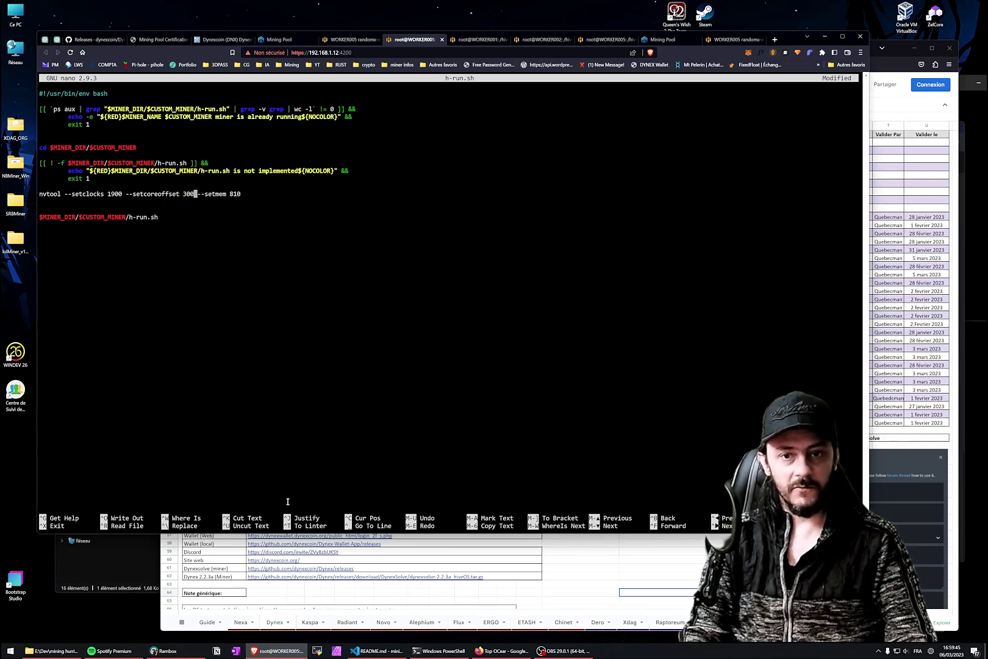
key(ctrl+s)
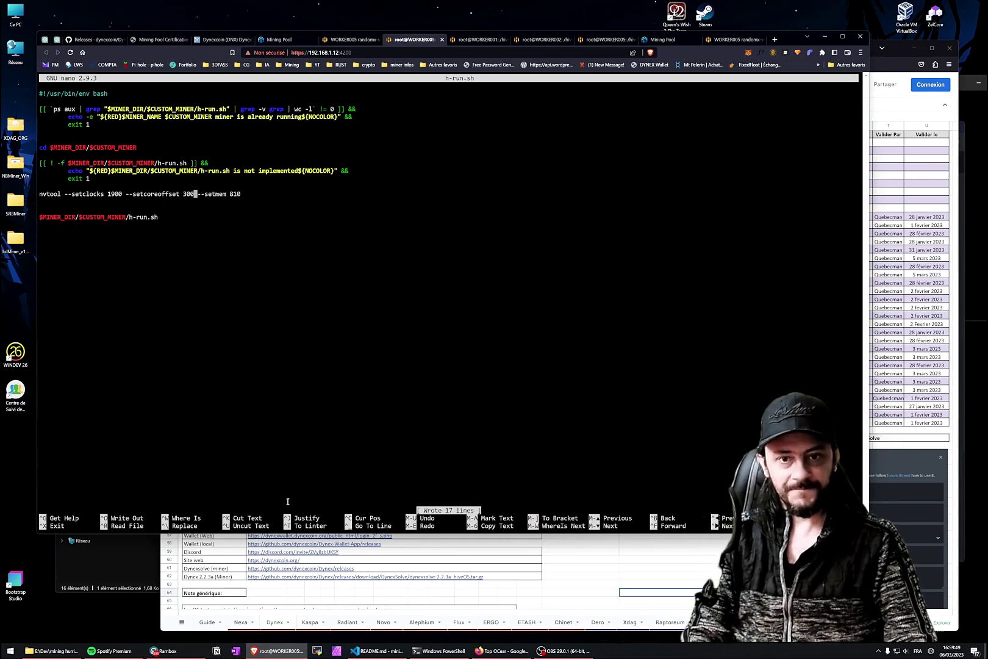
- Set --setcoreoffset to 250 and --setclocks to 1650 in the nvtool line, and save h-run.sh
key(BackSpace)
key(BackSpace)
key(BackSpace)
text(250)
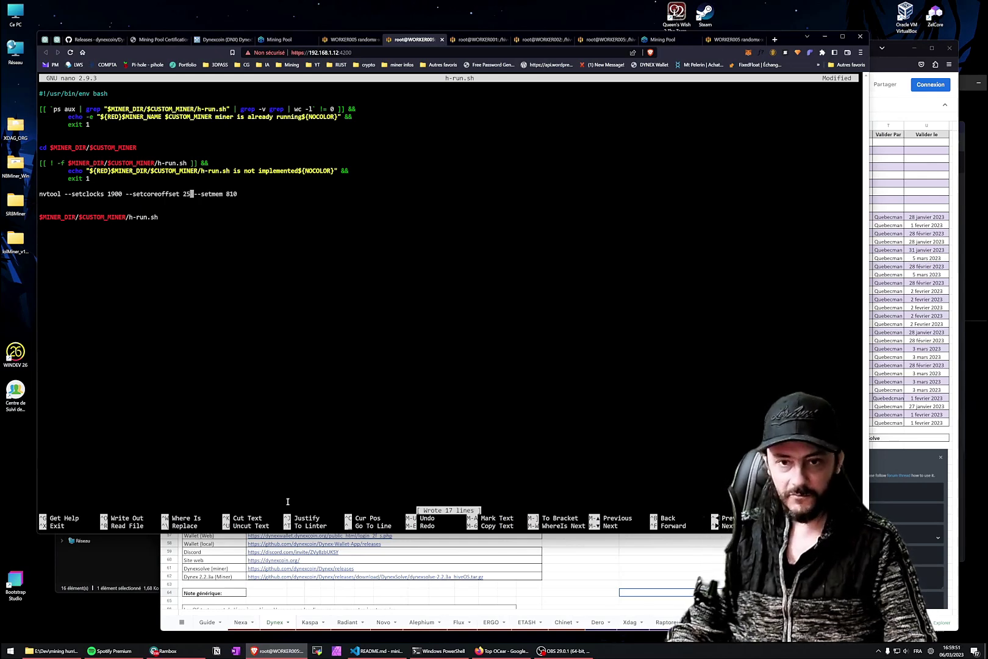
key(Left)
key(Left)
key(Left)
key(Left)
key(Left)
key(Left)
key(Left)
key(Left)
key(Left)
key(Left)
key(Left)
key(Left)
key(Left)
key(Left)
key(Left)
key(Left)
key(Left)
key(Left)
key(Left)
key(Left)
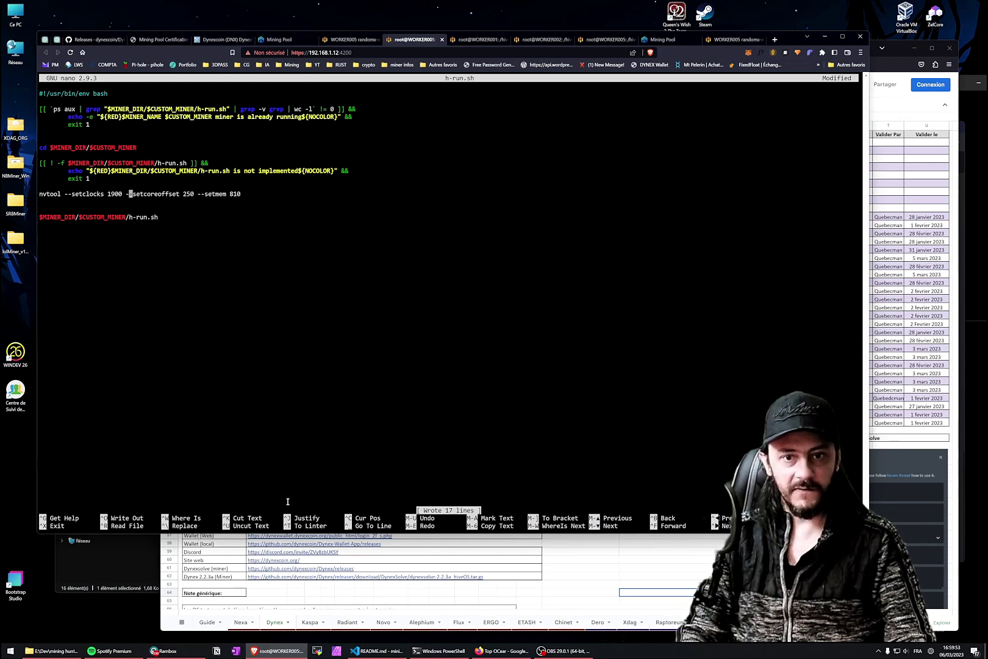
key(BackSpace)
key(BackSpace)
key(BackSpace)
text(650)
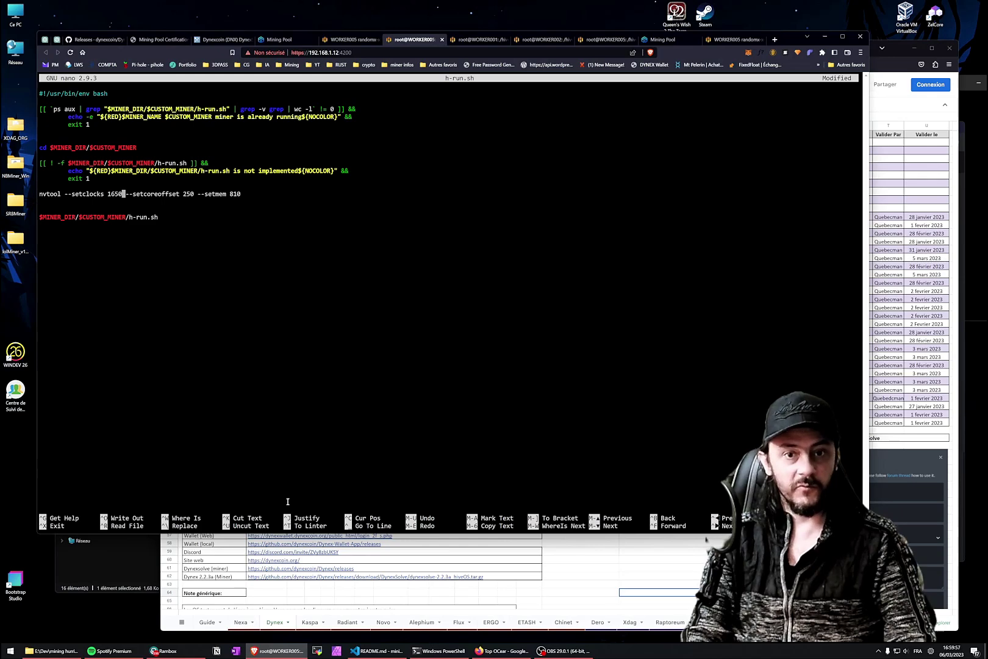
key(End)
key(ctrl+o)
key(Return)
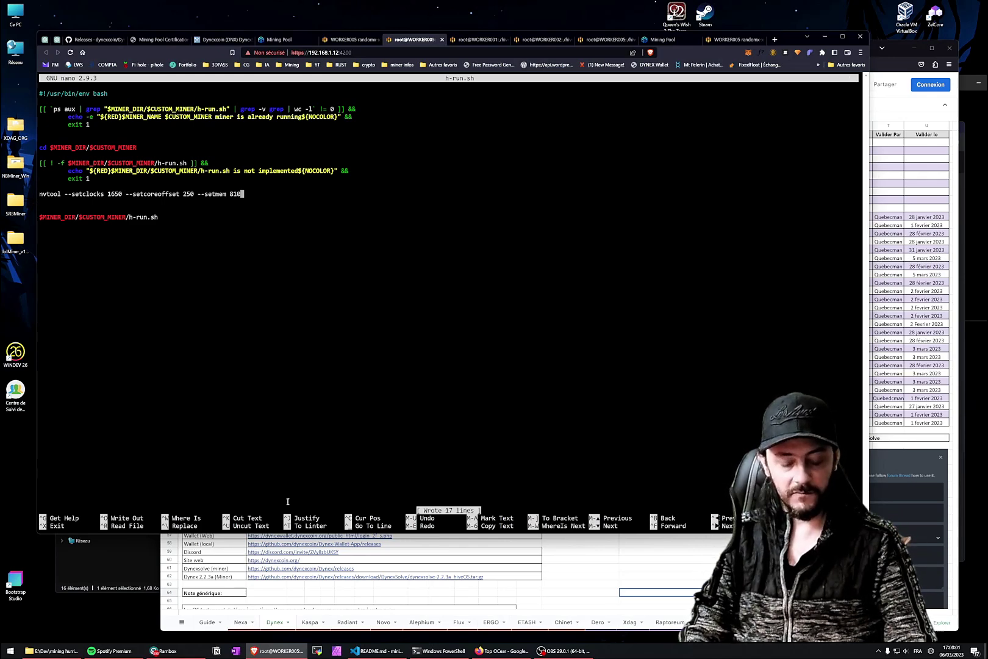
- Exit nano and restart WORKER005 with the reboot command
key(ctrl+x)
key(Return)
key(Return)
key(Return)
text(reboot)
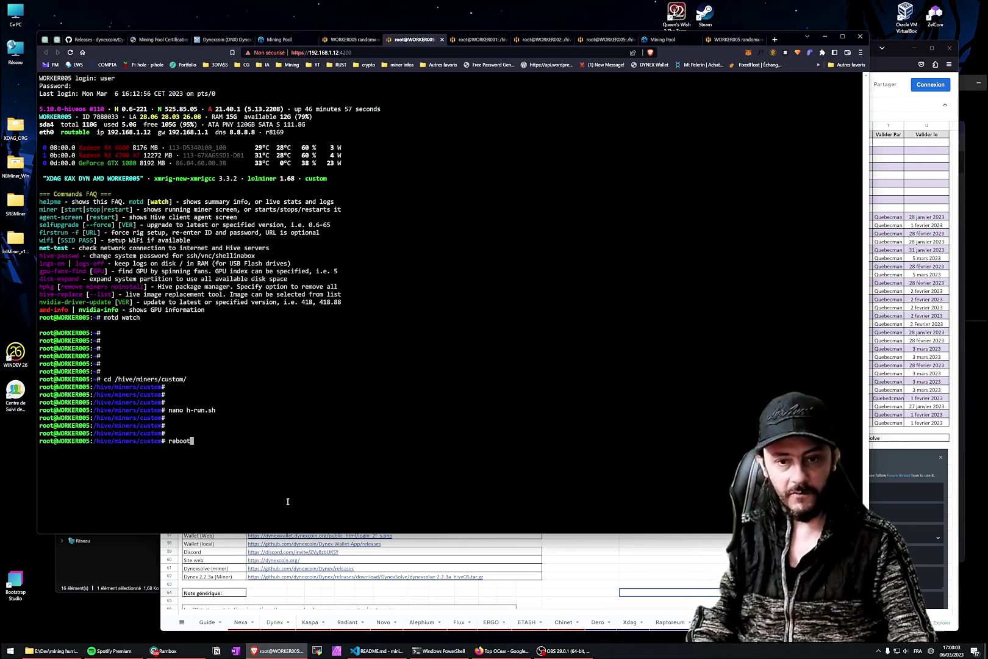
key(Return)
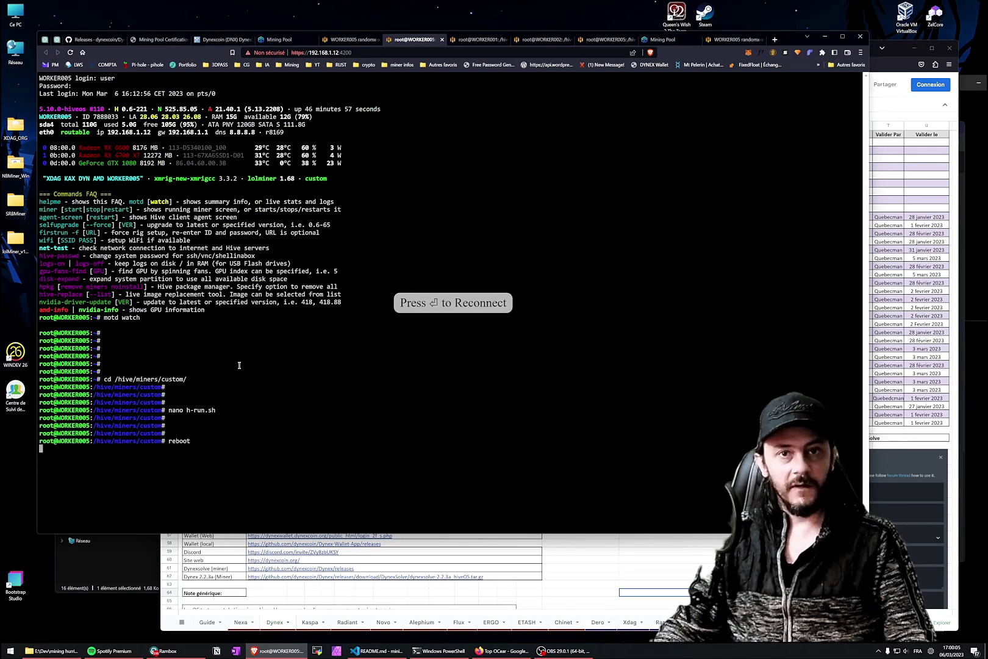
- Review the mining ports on neuropool.net, and examine Dynexcoin's pool list and difficulty chart on MiningPoolStats
click(345, 39)
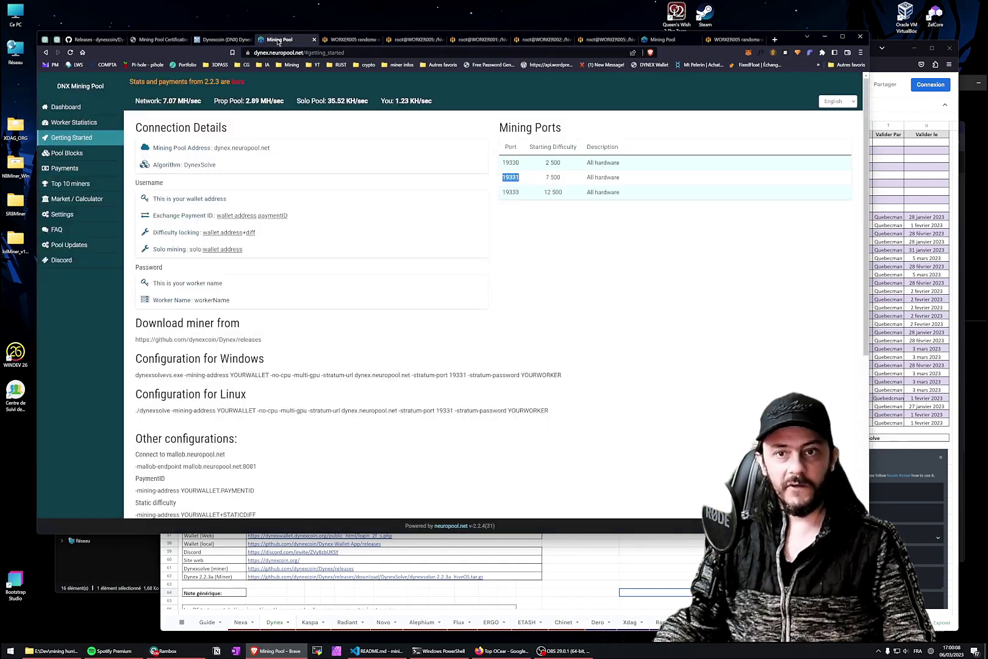
click(280, 40)
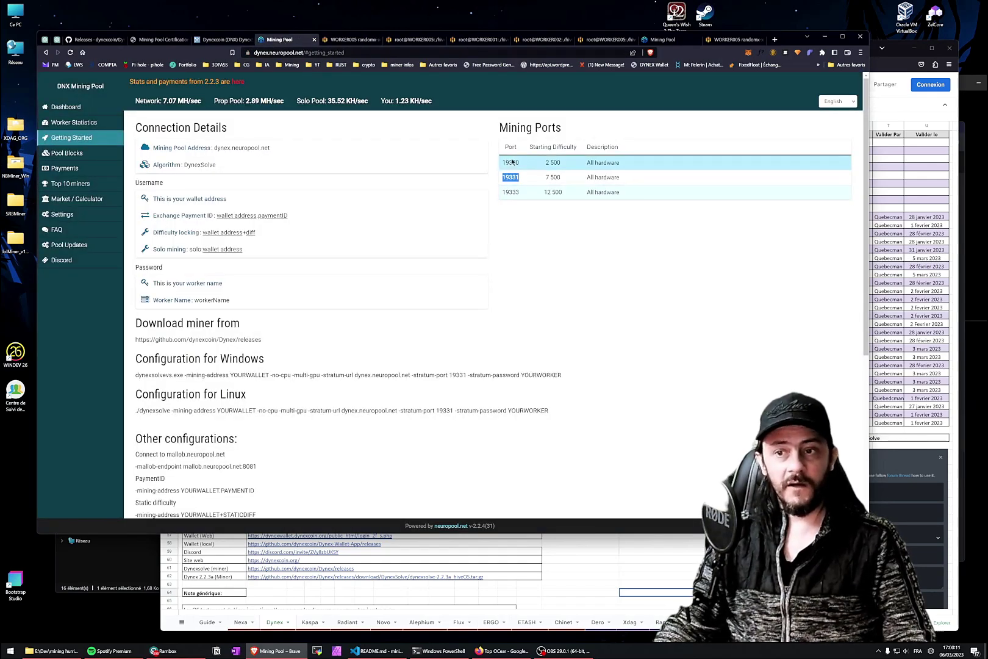
click(520, 242)
click(229, 40)
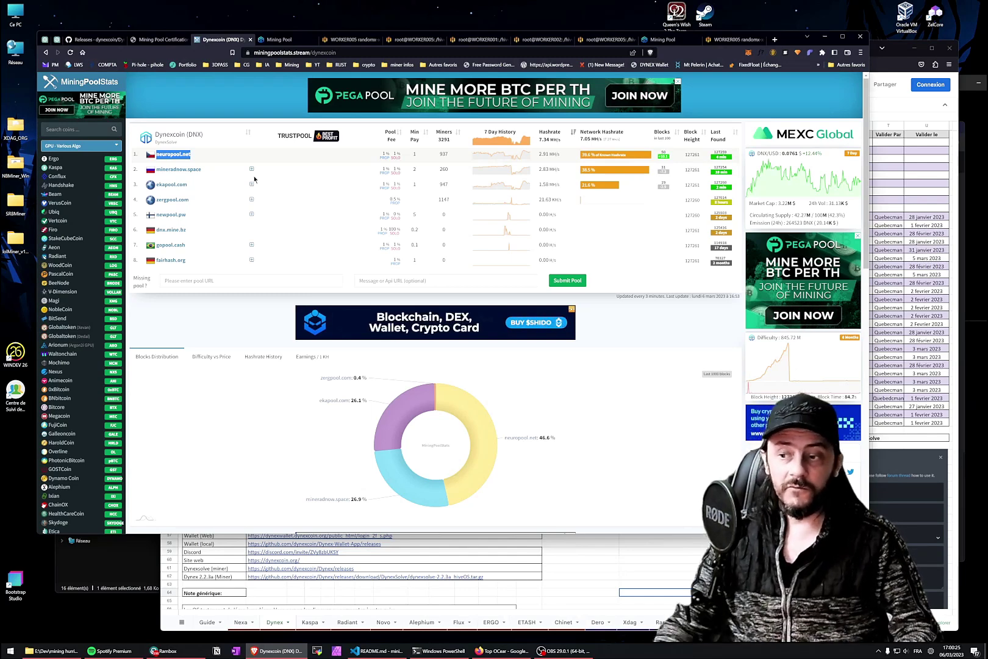
mouse_move(798, 368)
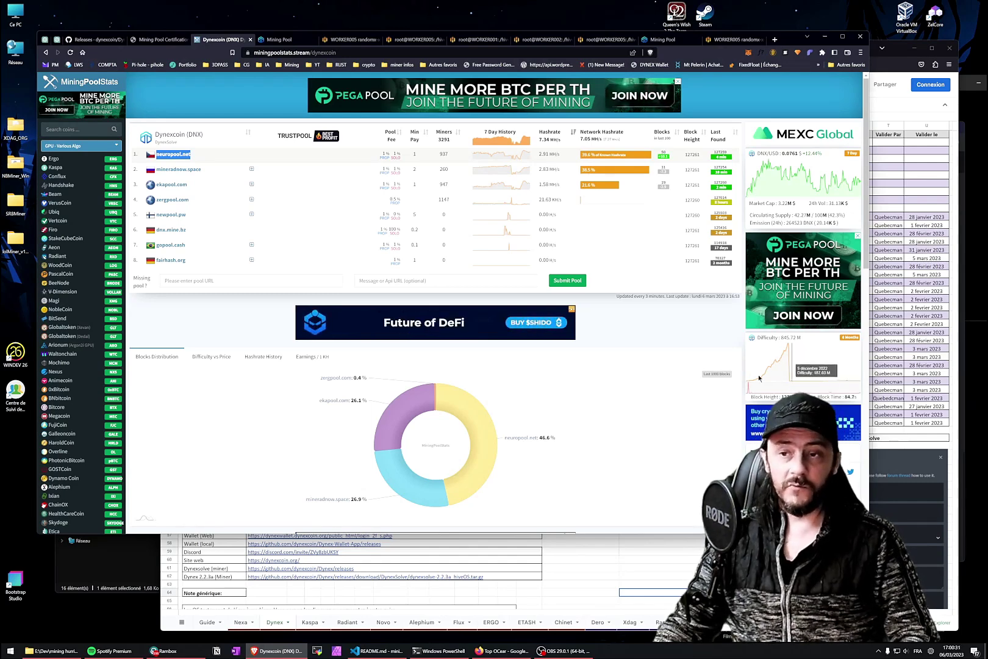
- Return to Hive OS and check the GPU hashrates, temperatures and power draw of WORKER001 and WORKER002
click(339, 39)
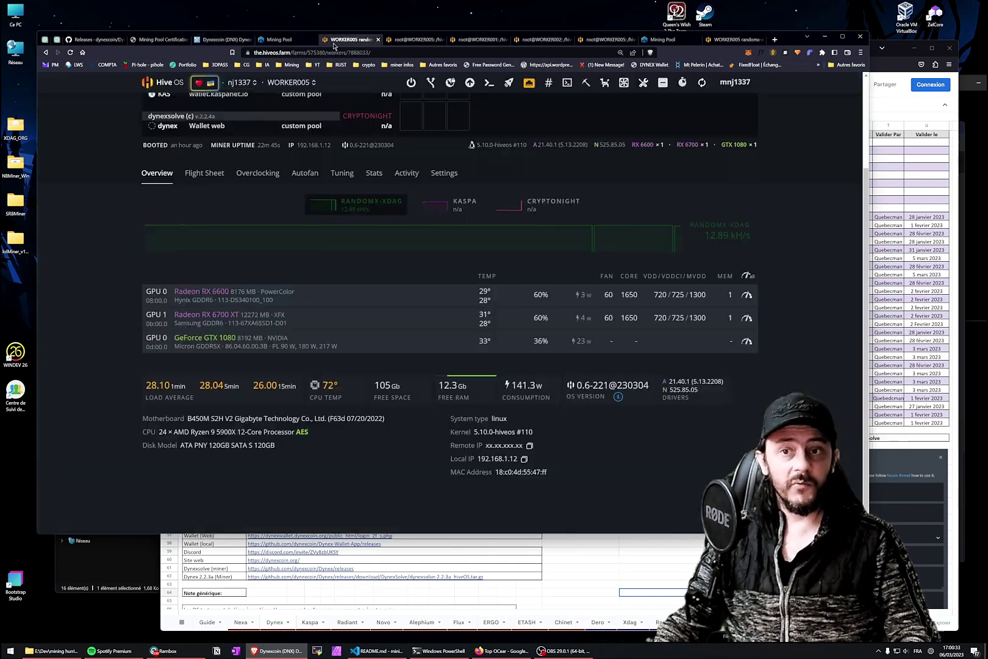
click(300, 85)
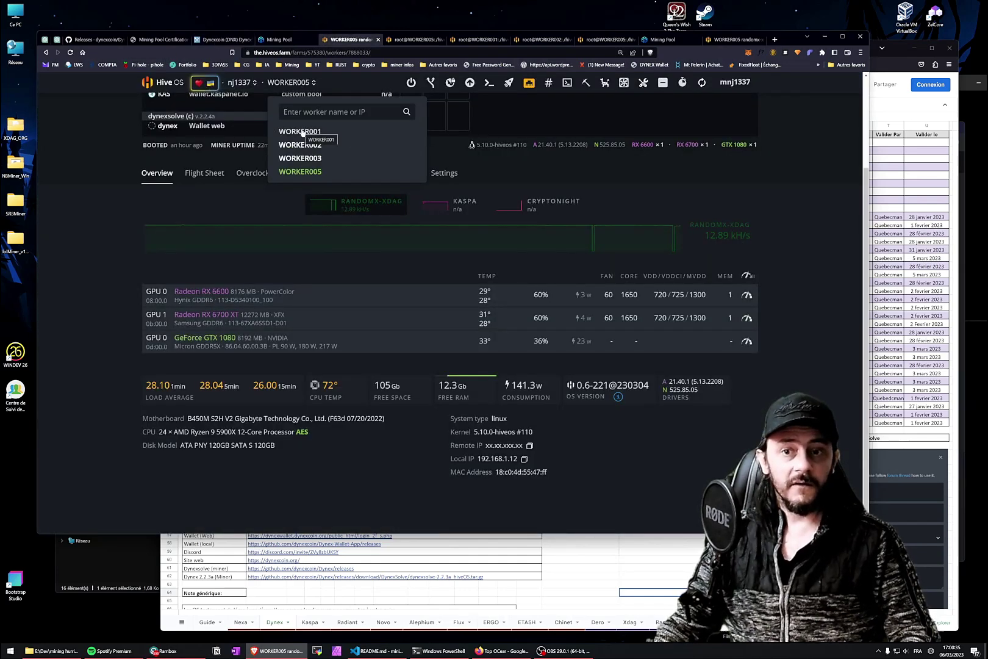
click(300, 131)
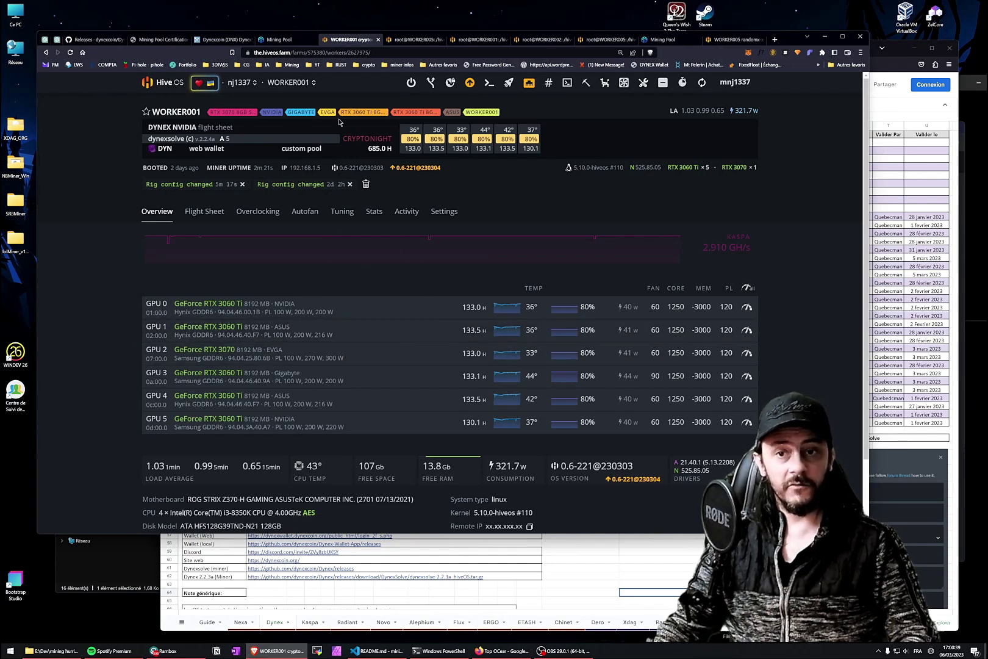
click(292, 83)
click(299, 144)
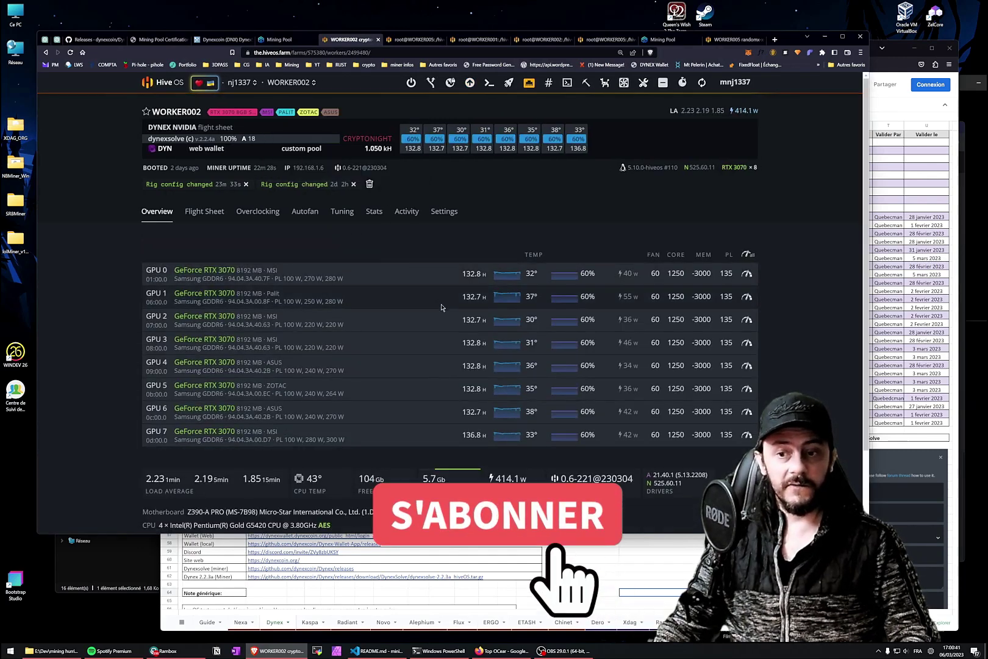